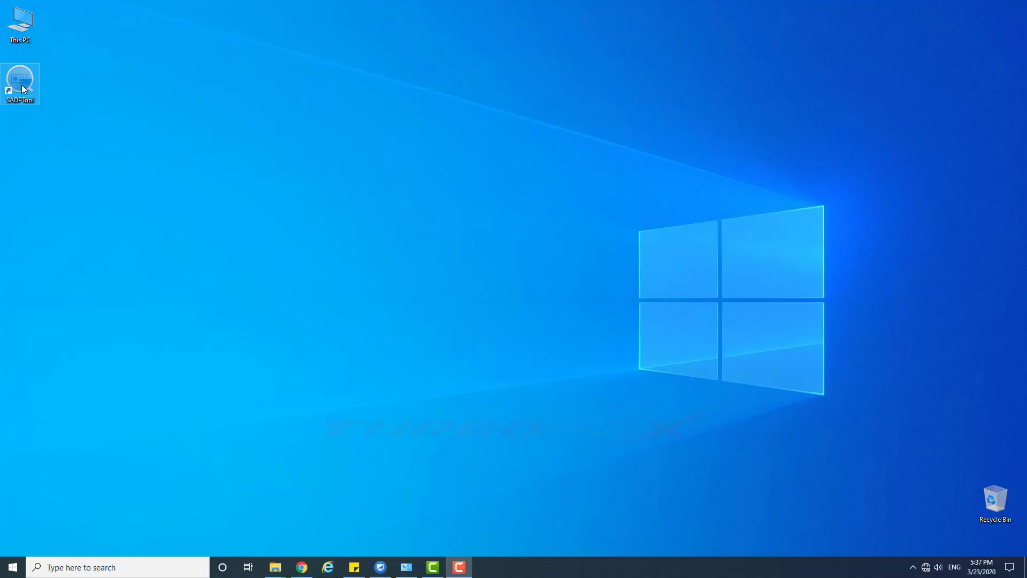
- Launch SADP, widen the Device Type column and select all three inactive devices
double_click(22, 86)
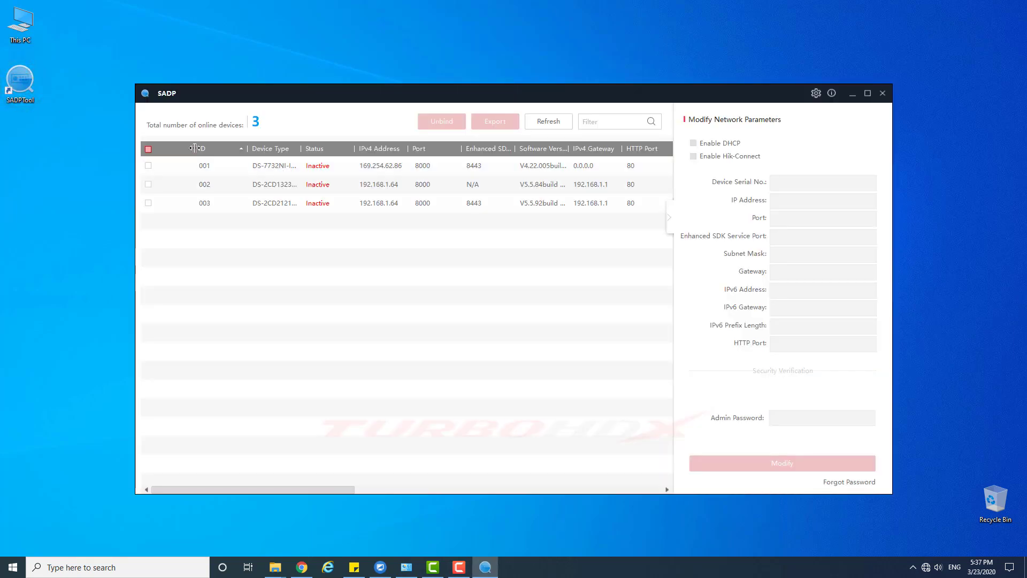
left_click_drag(194, 149, 273, 150)
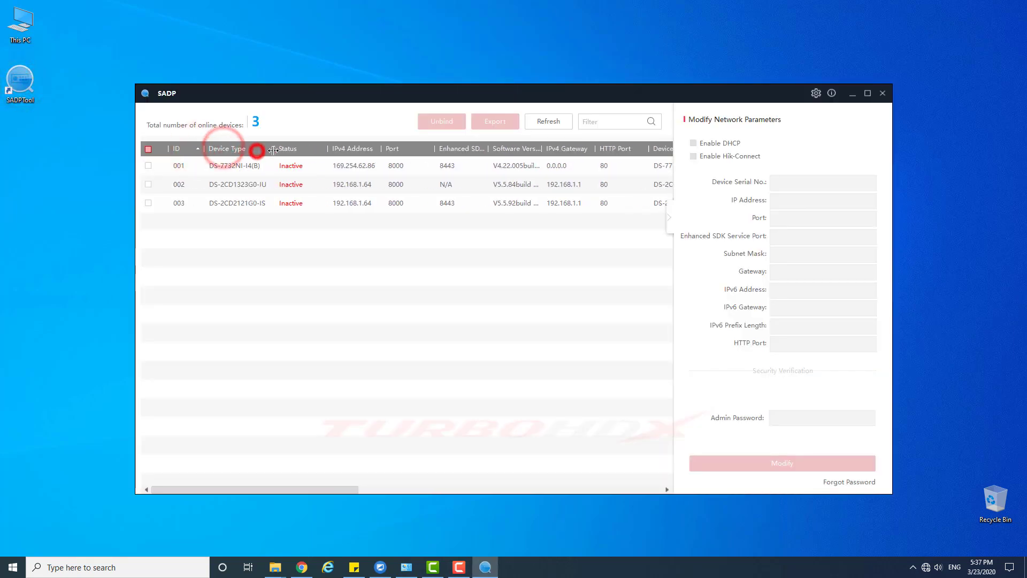
left_click(148, 149)
- Enter and confirm the new activation password, then move to the channel password
left_click(779, 313)
type("********")
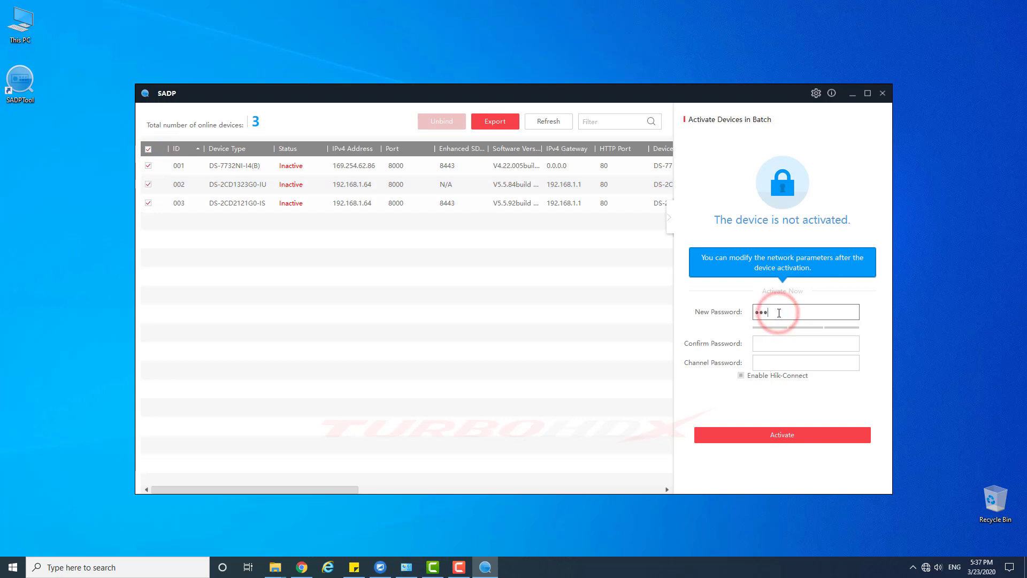
key("Tab")
type("*****")
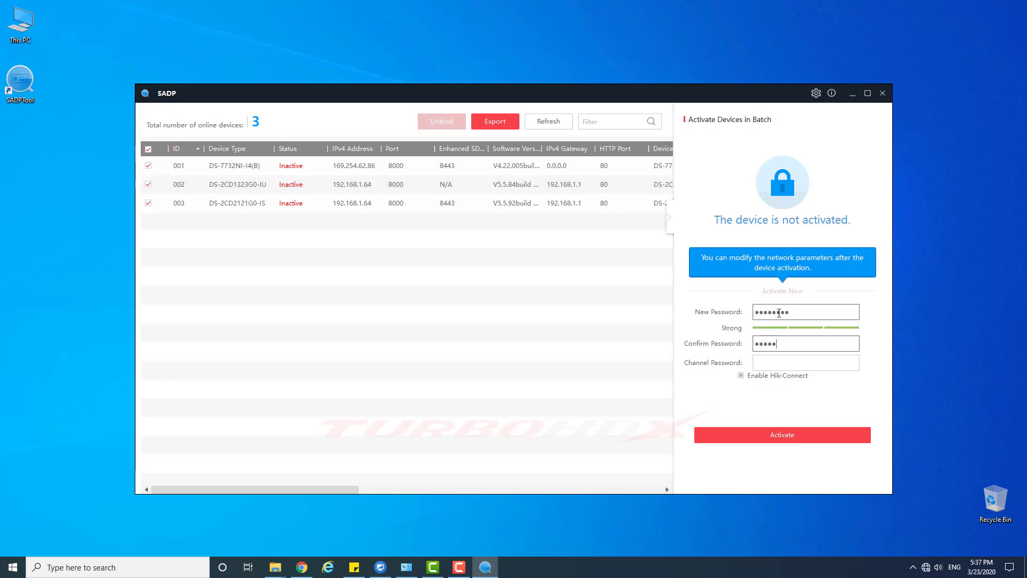
type("***")
key("Tab")
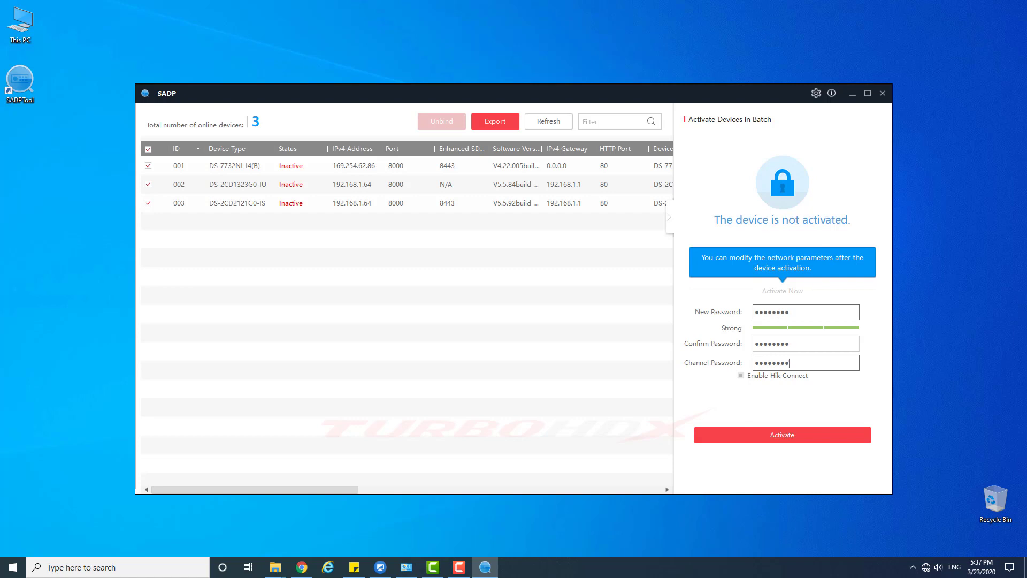
type("********")
- Refresh the SADP list to confirm activation and select the NVR row
left_click(777, 436)
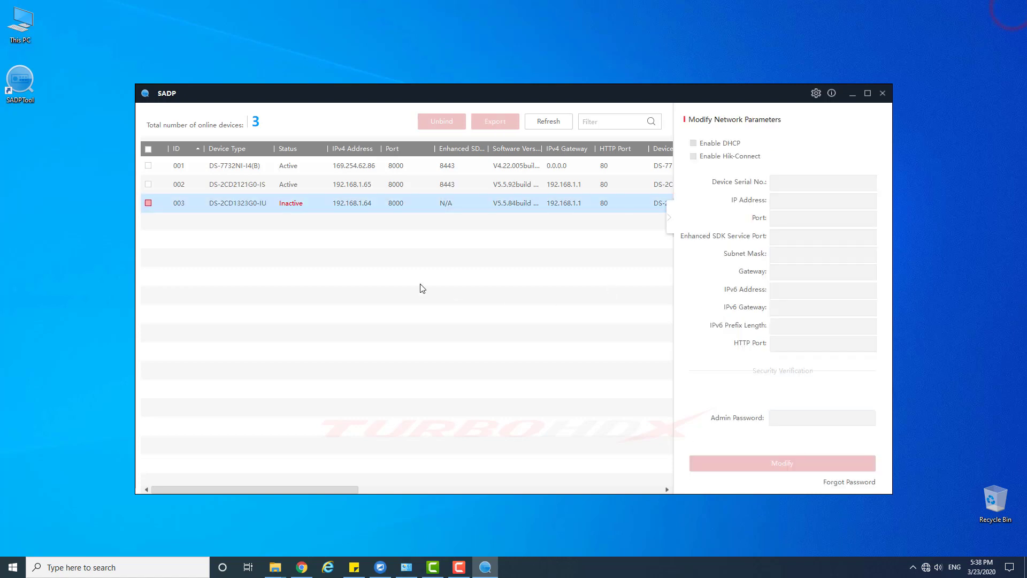
left_click(560, 123)
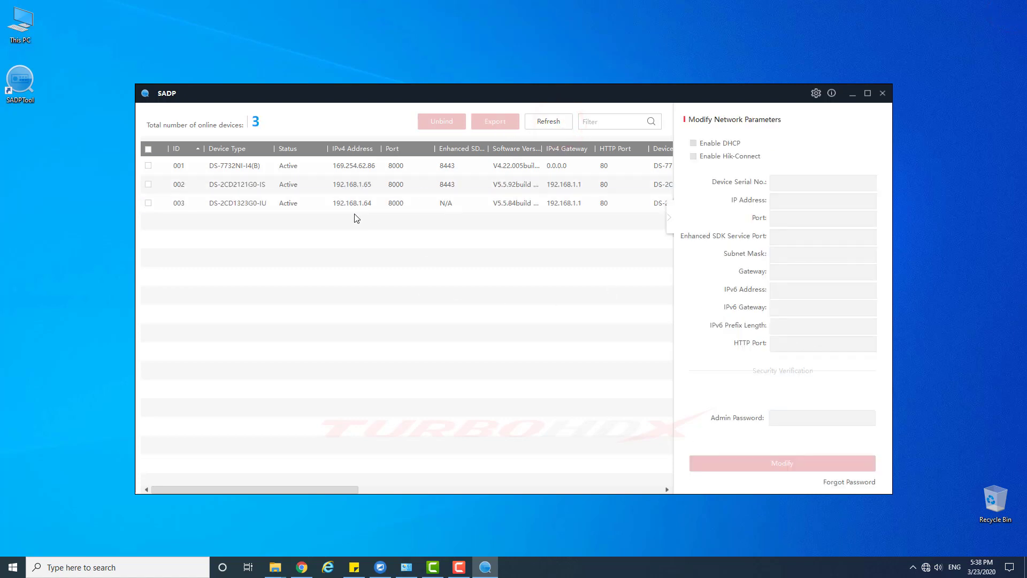
left_click(355, 203)
left_click(361, 185)
left_click(169, 172, "ctrl")
left_click(187, 184)
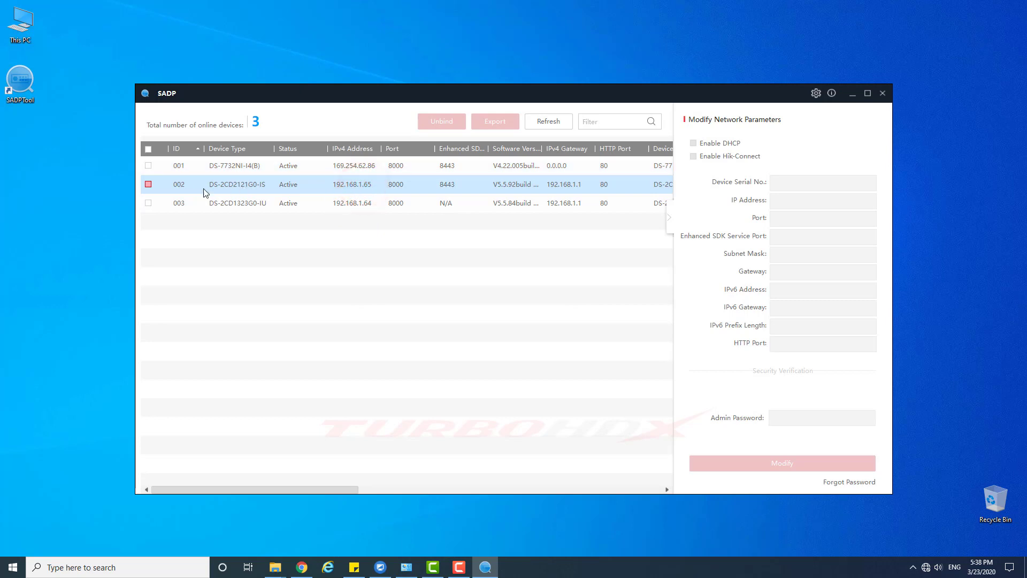
left_click(148, 165)
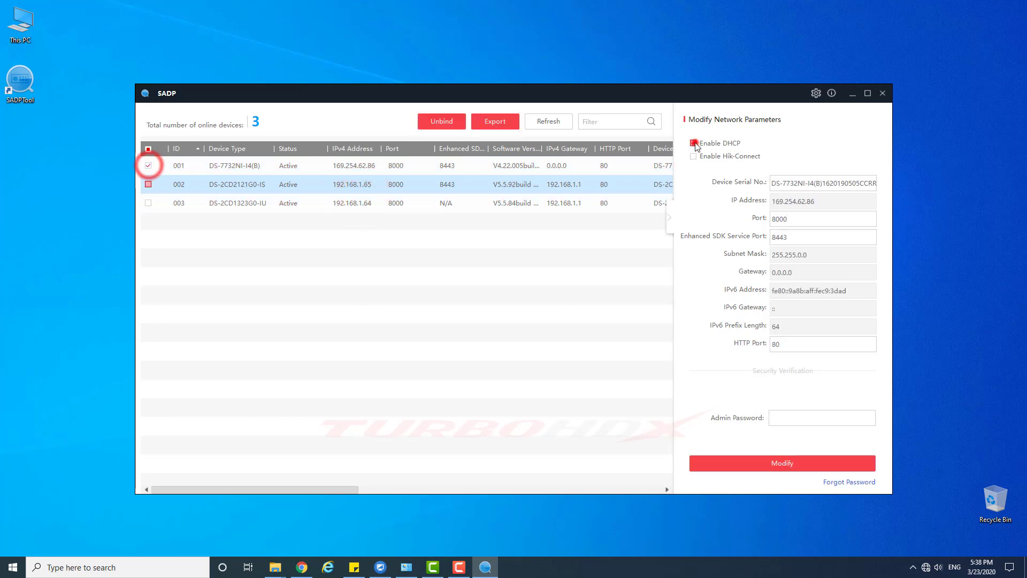
- Set the NVR to IP 192.168.1.100, mask 255.255.255.0, gateway 192.168.1.1 using the admin password
left_click_drag(822, 201, 751, 203)
type("192.168.1")
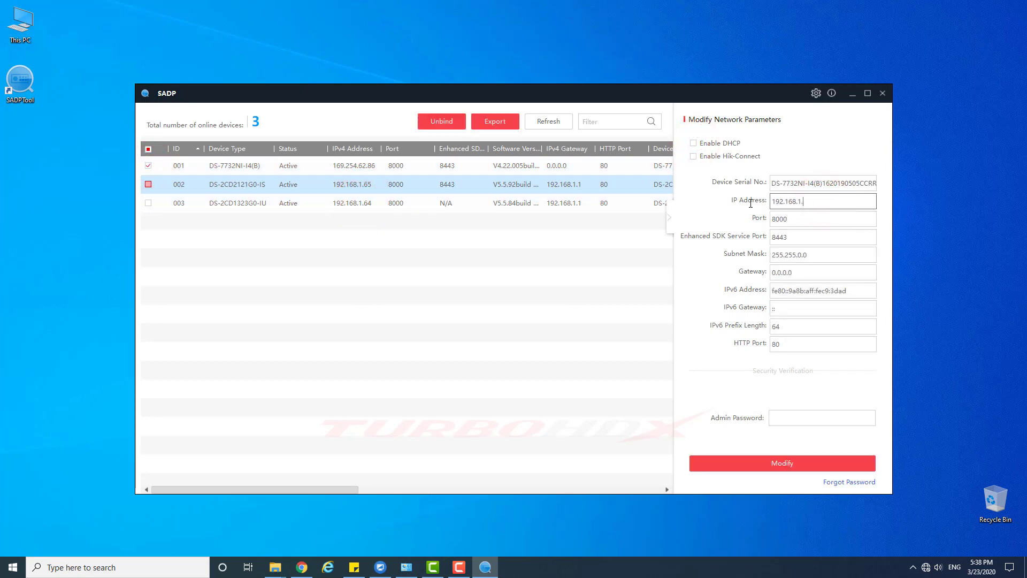
type(".100")
double_click(799, 254)
type("255.")
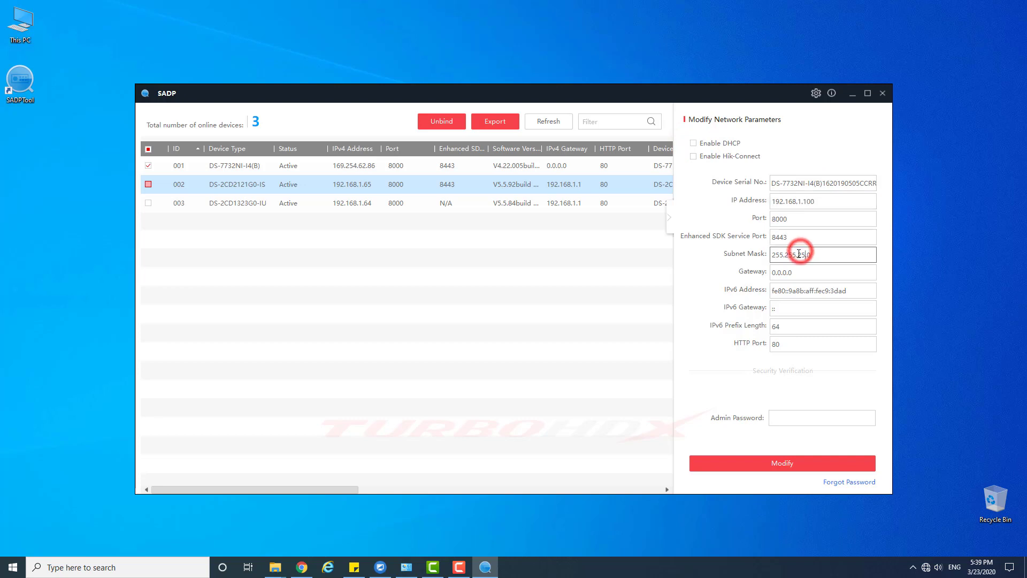
left_click_drag(800, 272, 748, 274)
type("192.168.1.1")
left_click(786, 418)
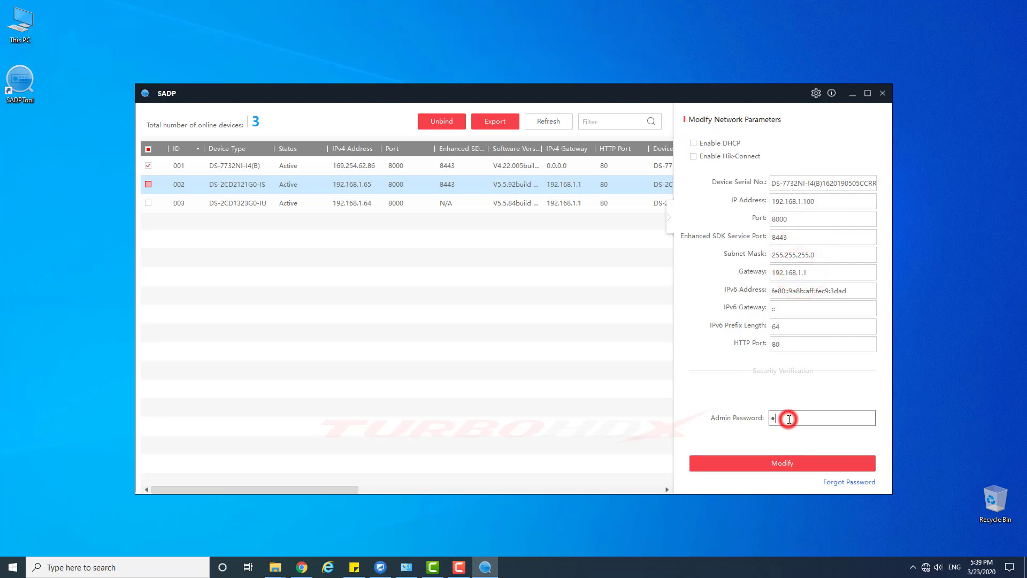
type("••••••••")
left_click(773, 462)
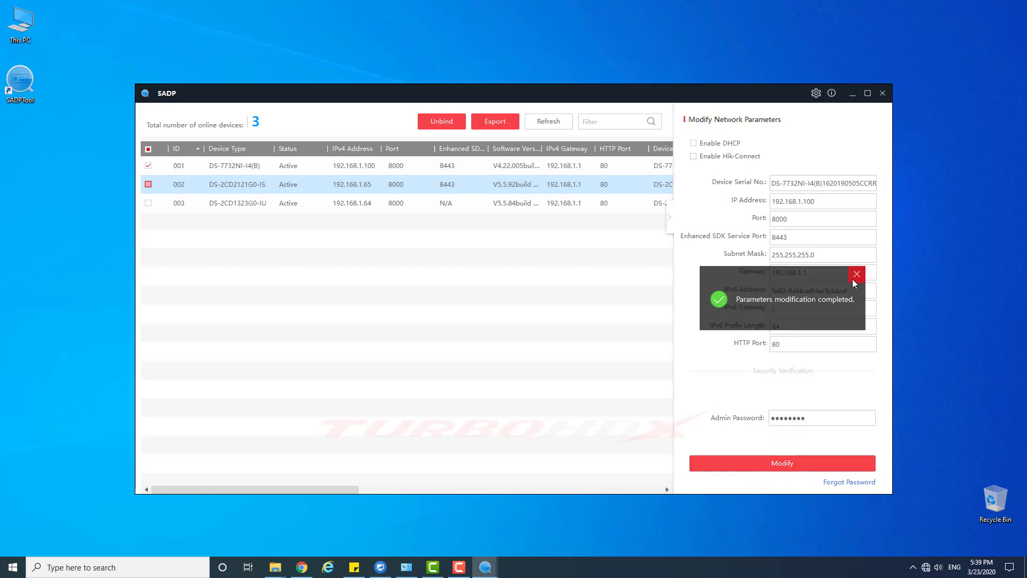
left_click(856, 274)
- Open the NVR's web page from SADP and log in with user name admin
left_click(544, 122)
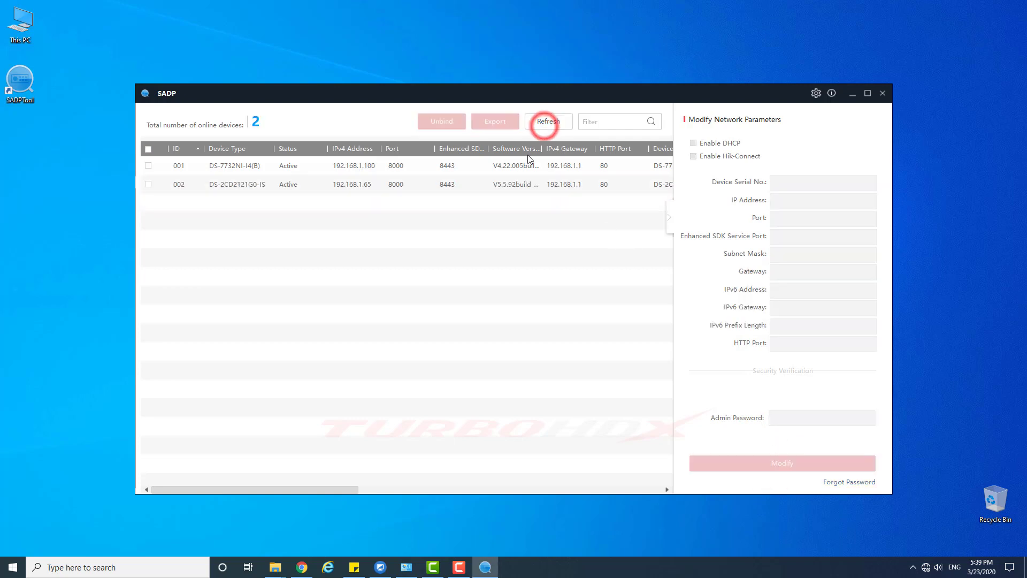
left_click(359, 166)
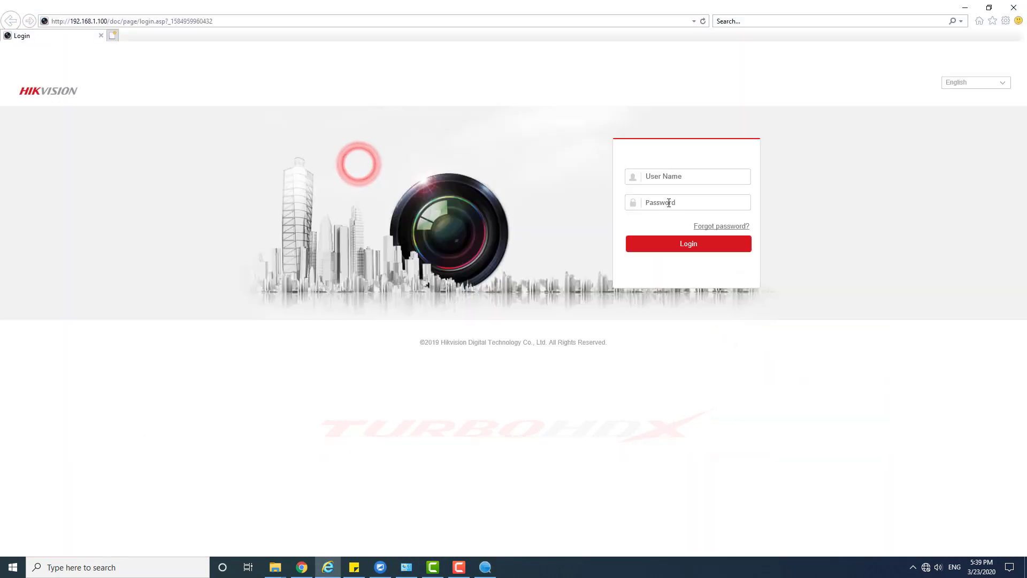
left_click(676, 176)
type("adm")
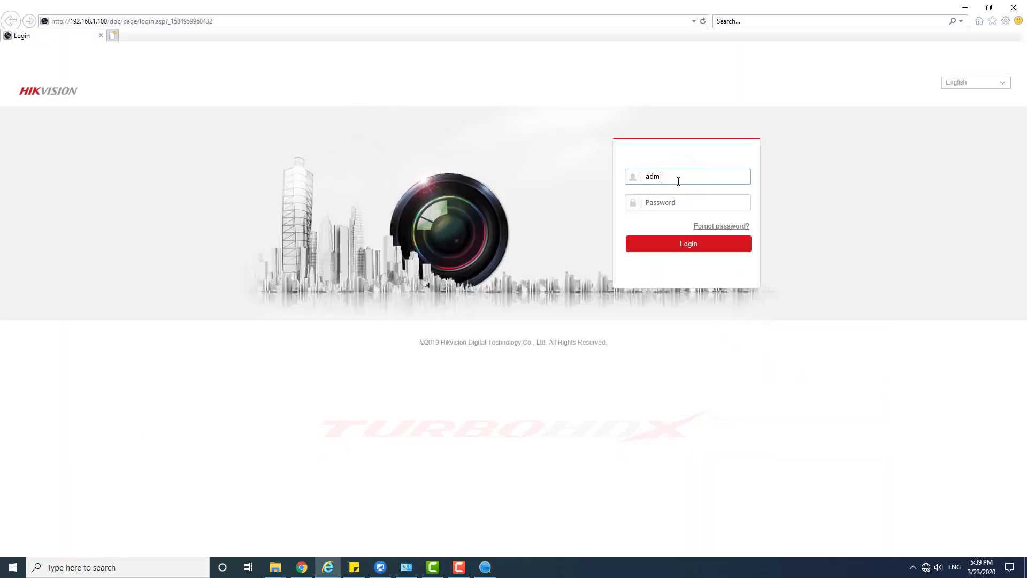
type("in")
key("Tab")
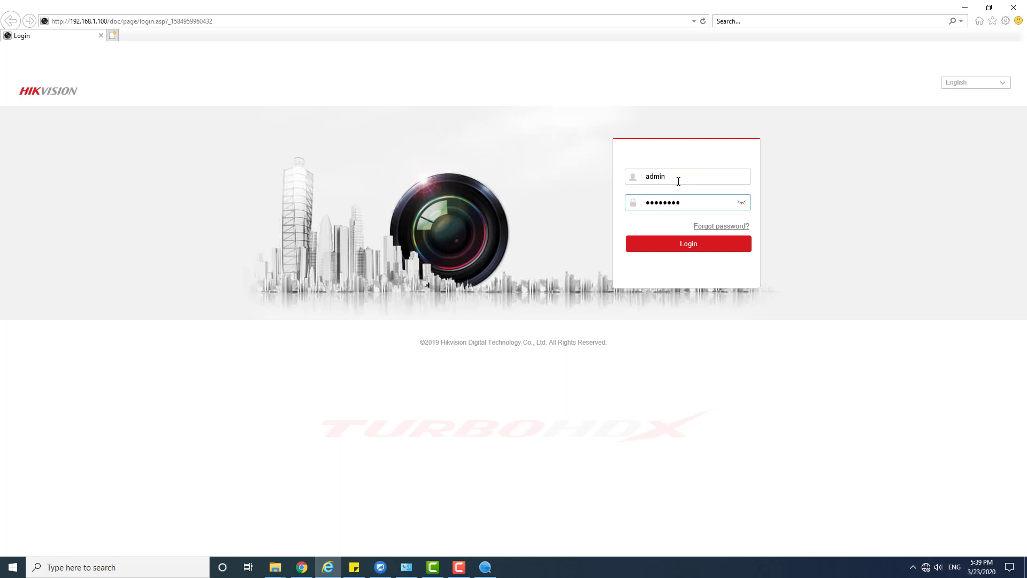
left_click(662, 247)
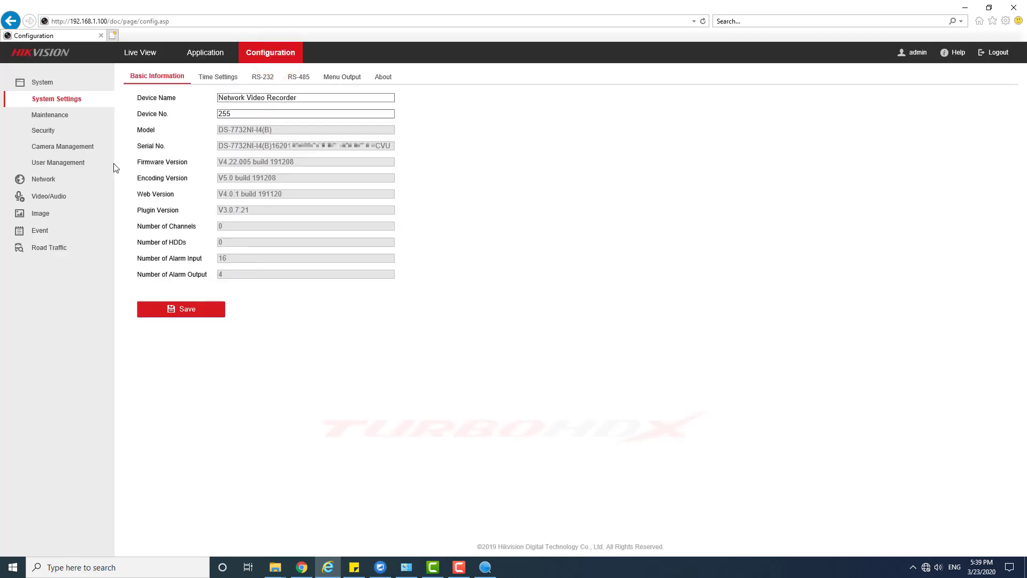
- Check the Working Mode options without changing Net Fault-tolerance, then view the IP Camera list
left_click(56, 149)
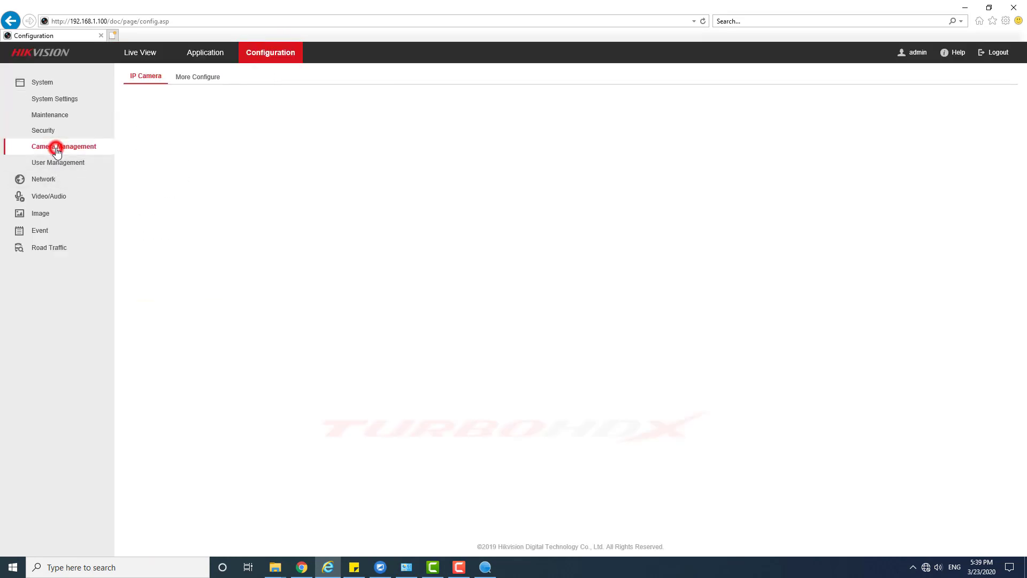
left_click(53, 185)
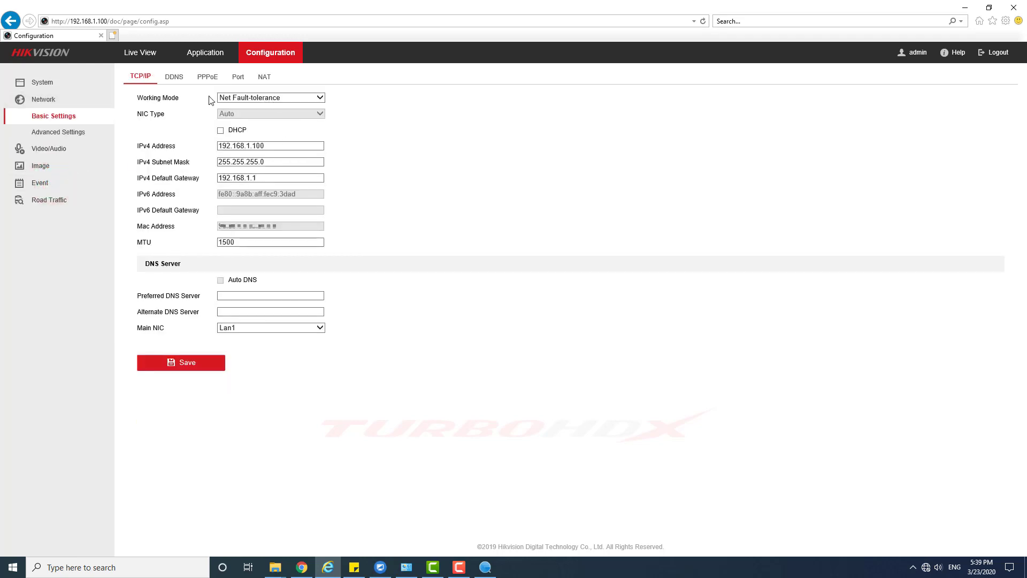
left_click(273, 102)
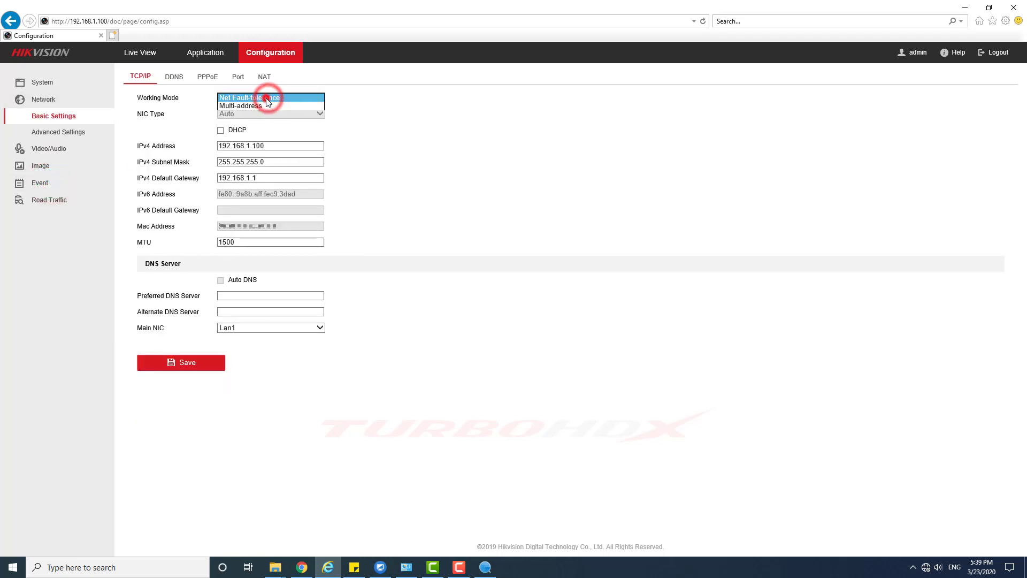
left_click(265, 99)
left_click(45, 100)
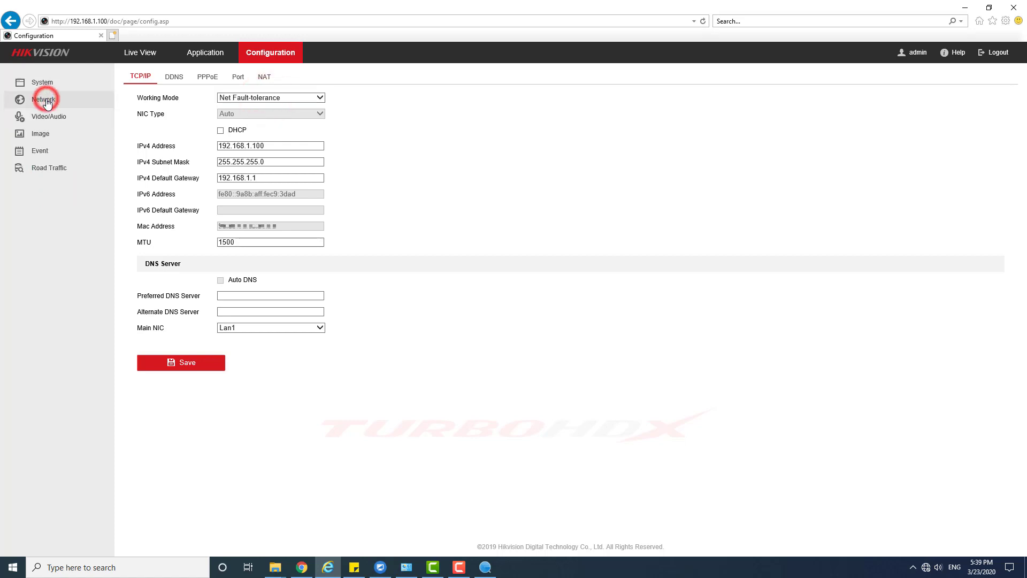
left_click(43, 82)
left_click(59, 147)
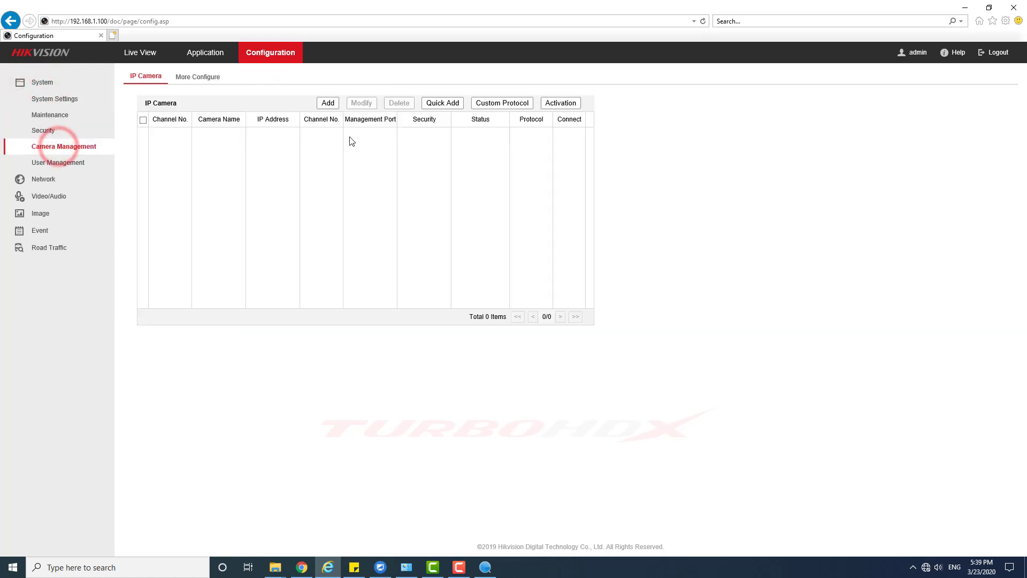
- Quick-search and add both discovered cameras to the NVR
left_click(446, 103)
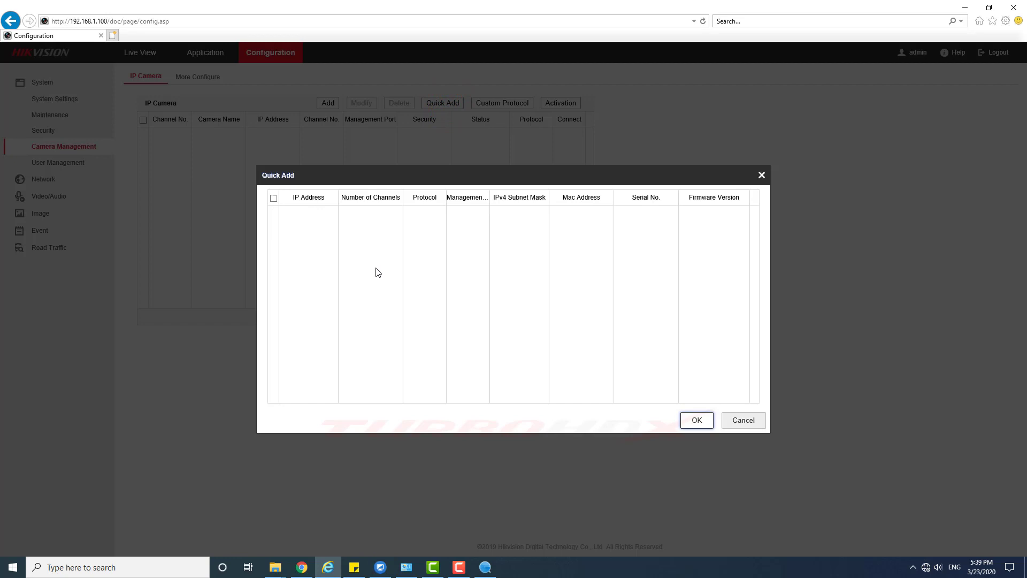
left_click(274, 198)
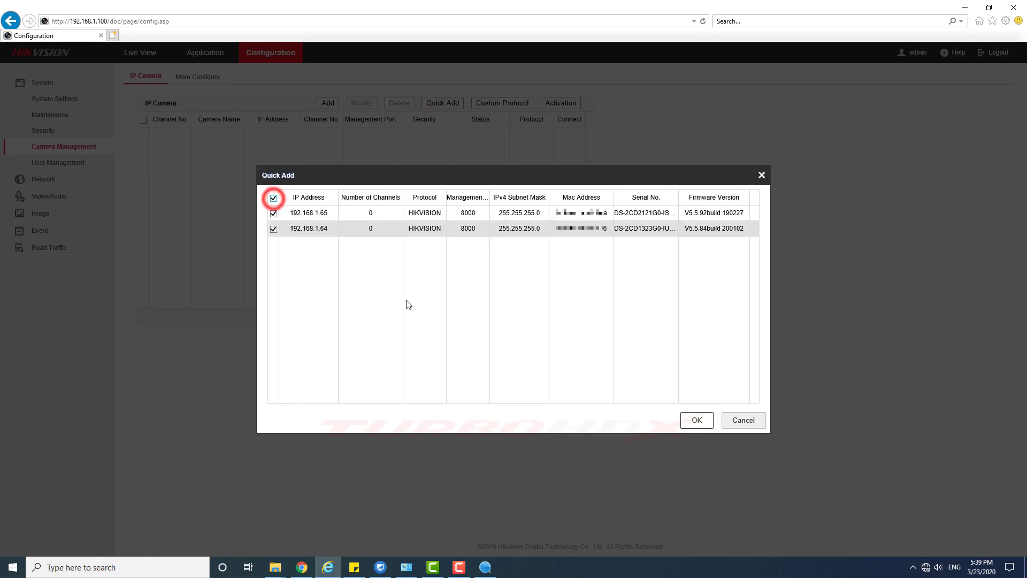
left_click(697, 420)
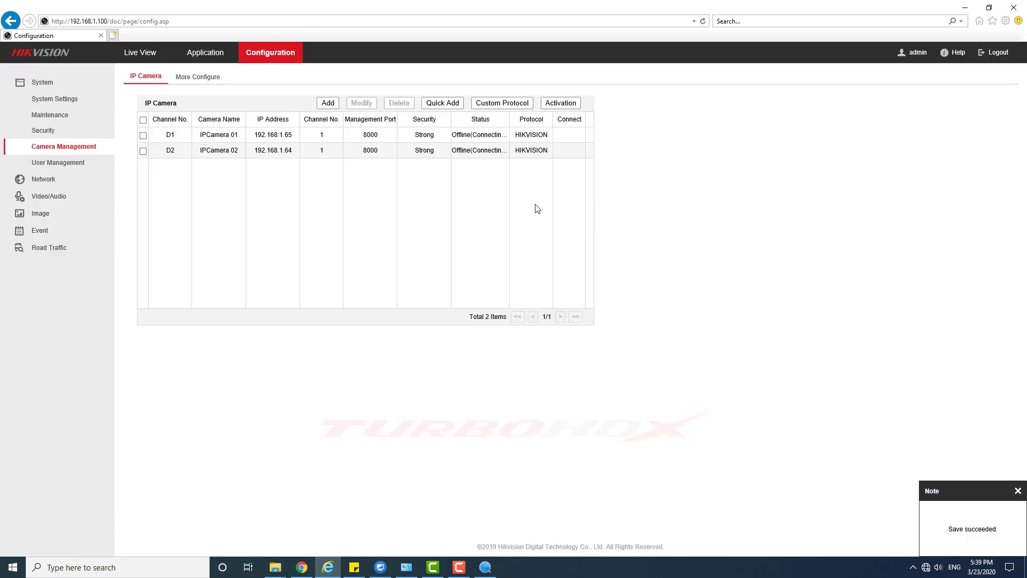
- Reload the IP camera list, select all cameras and delete them
left_click(72, 162)
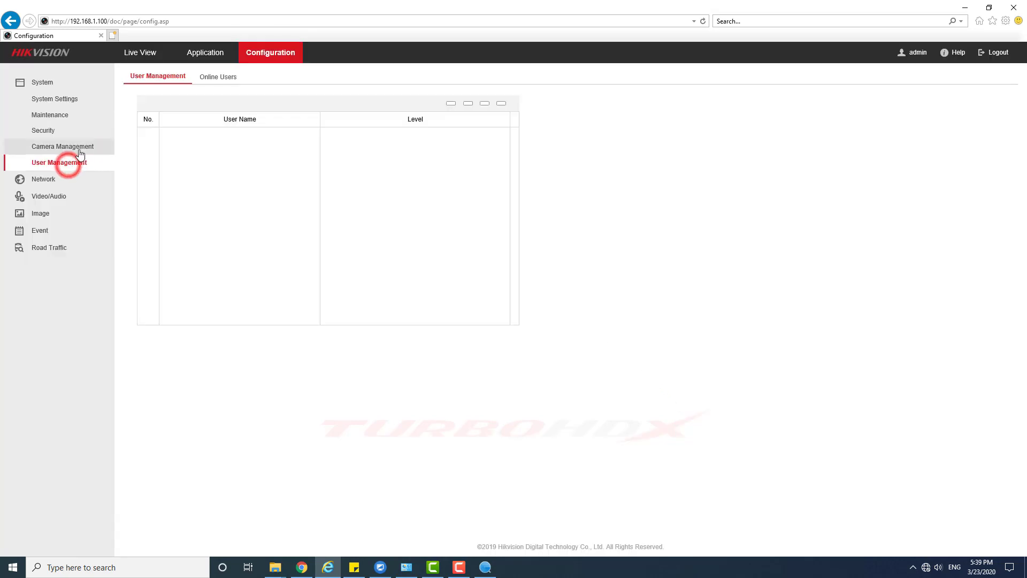
left_click(80, 149)
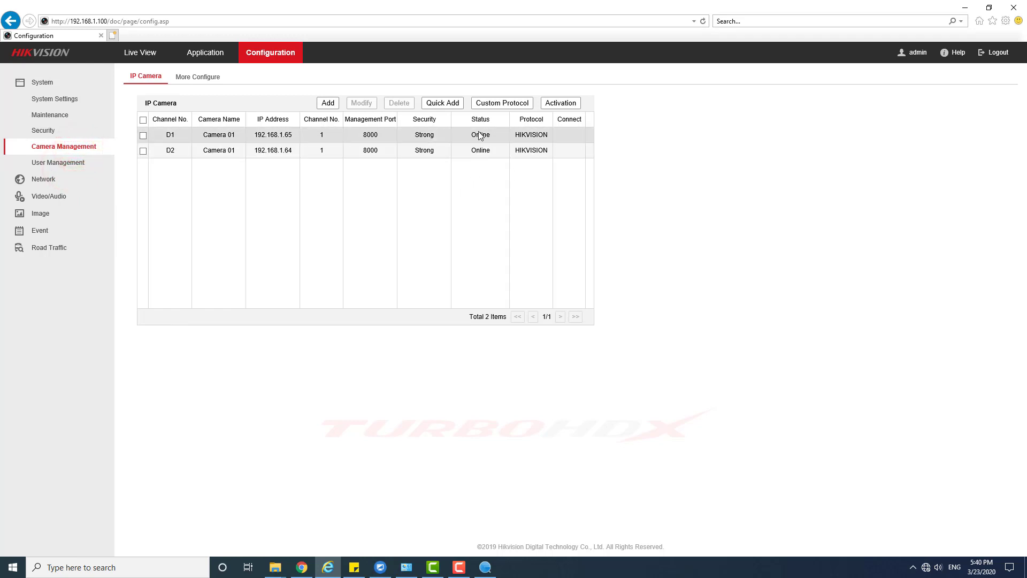
mouse_move(476, 151)
left_mouse_down()
mouse_move(491, 152)
mouse_move(467, 137)
mouse_move(490, 136)
left_mouse_up()
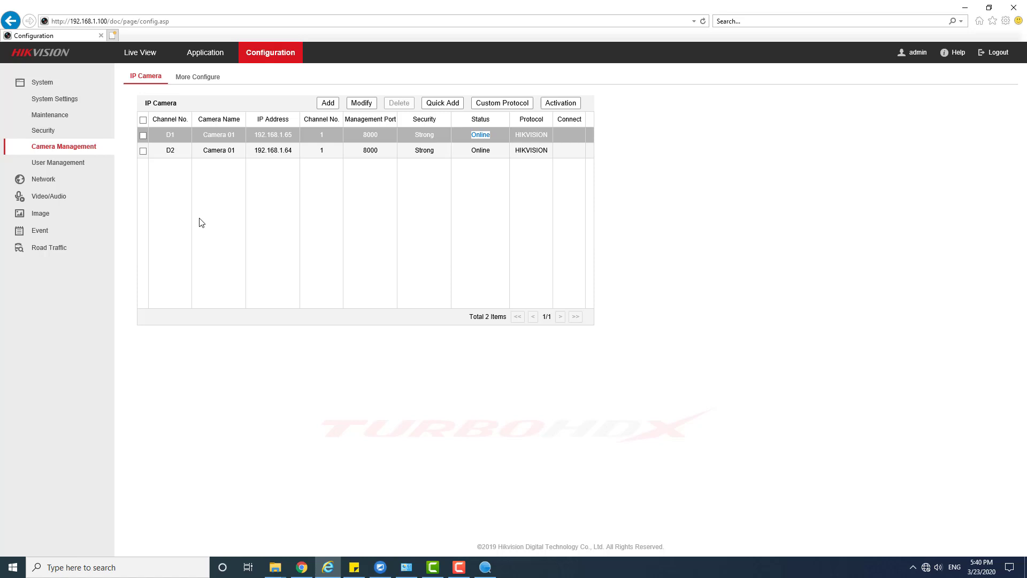
left_click(143, 120)
left_click(393, 103)
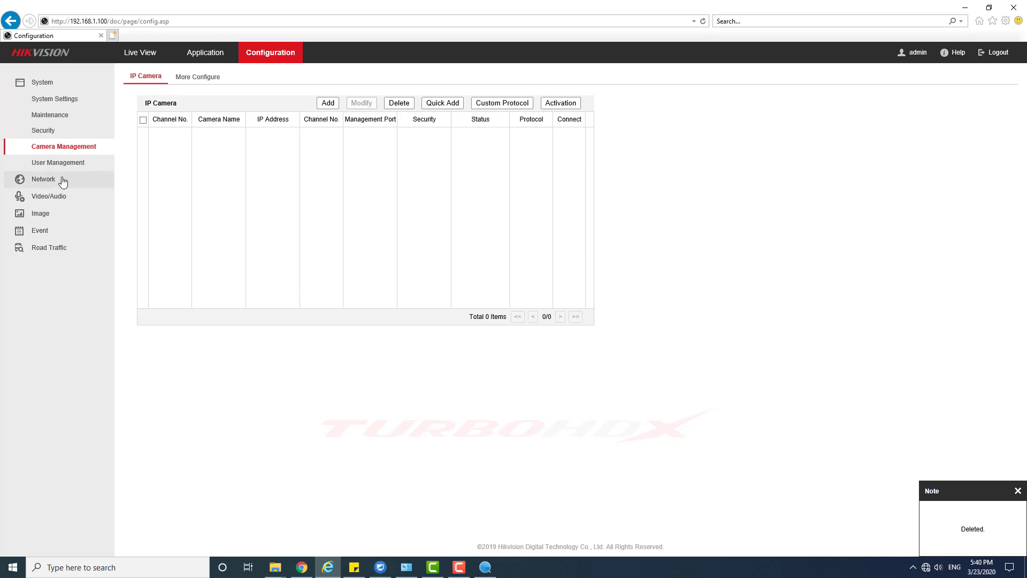
- Switch the NVR working mode to Multi-address and turn off DHCP on Lan1
left_click(58, 180)
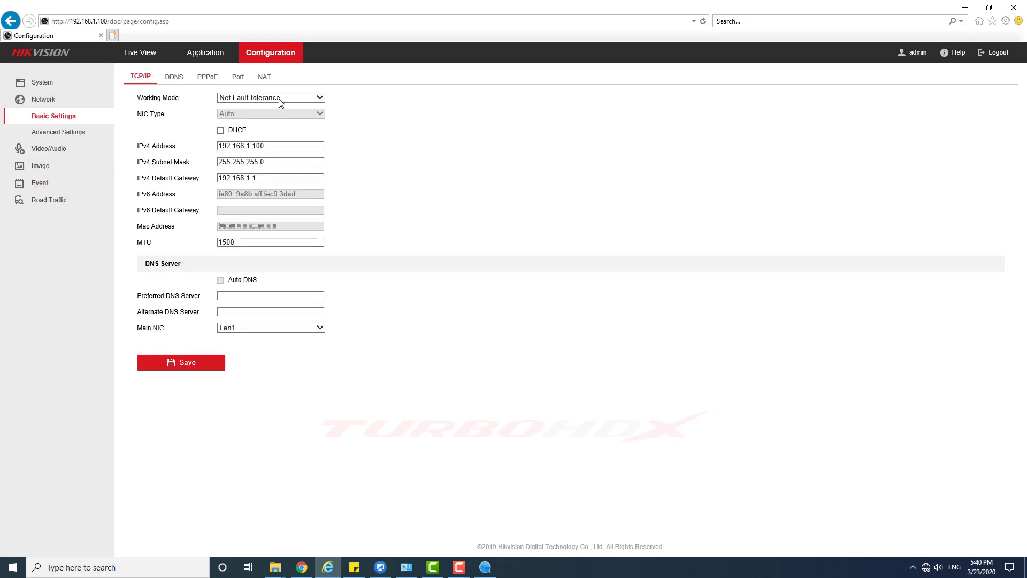
left_click(278, 98)
left_click(245, 106)
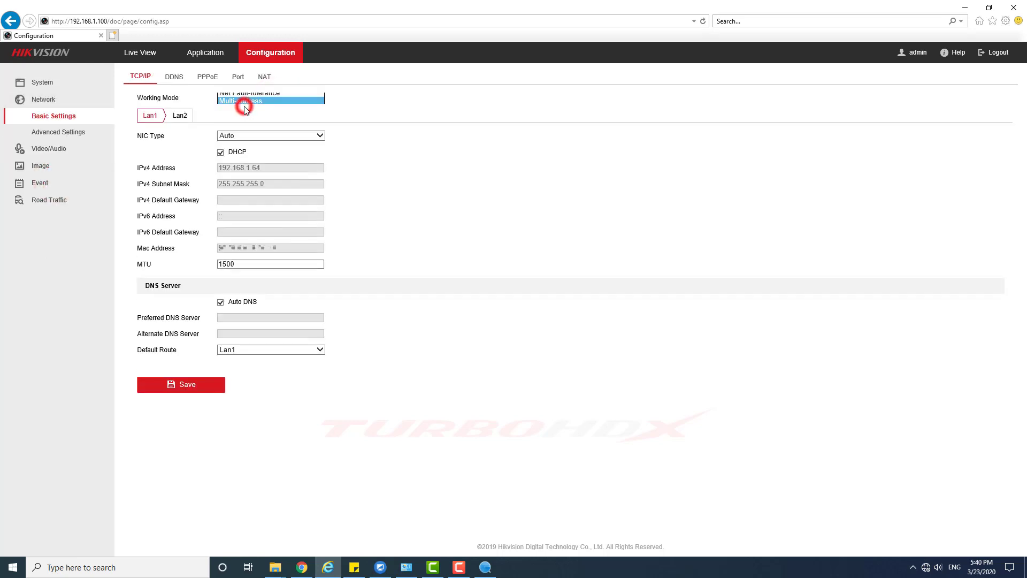
left_click(220, 153)
- Edit the Lan1 address and set gateway 192.168.1.1 and preferred DNS 8.8.8.8
left_click_drag(260, 167, 253, 170)
type("100")
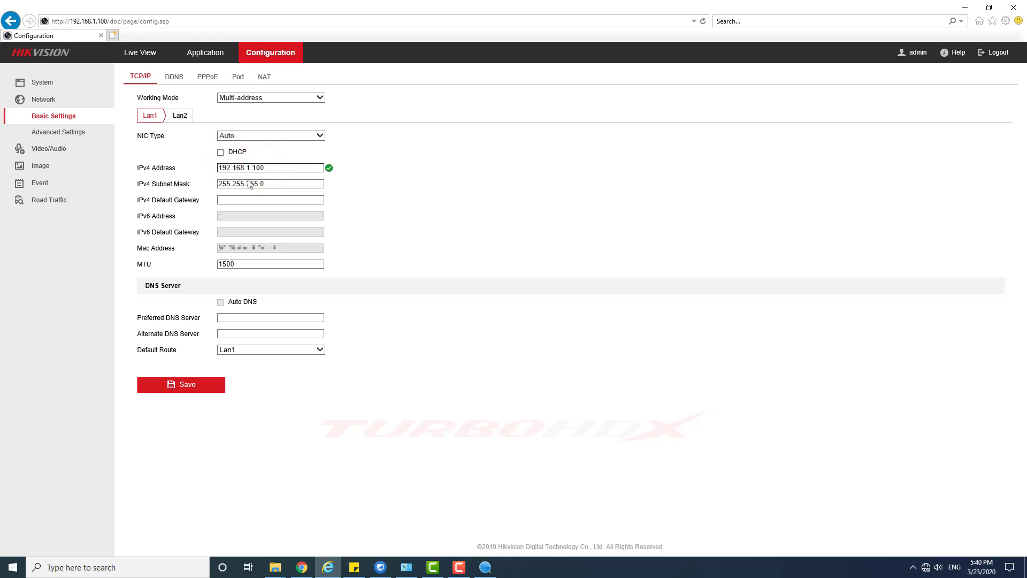
double_click(255, 167)
key("ctrl+c")
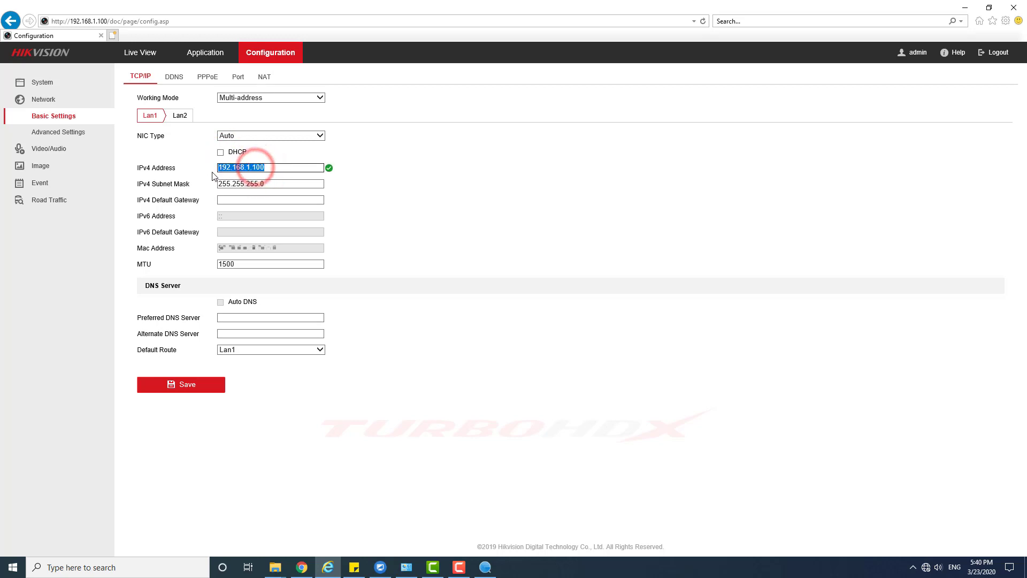
left_click(278, 200)
key("ctrl+v")
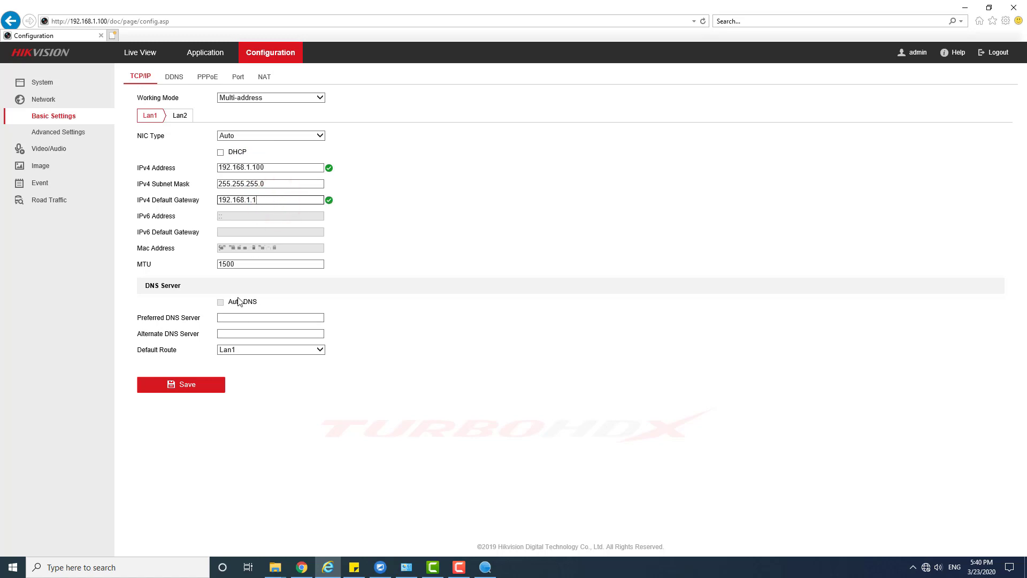
left_click(238, 317)
type("8.8")
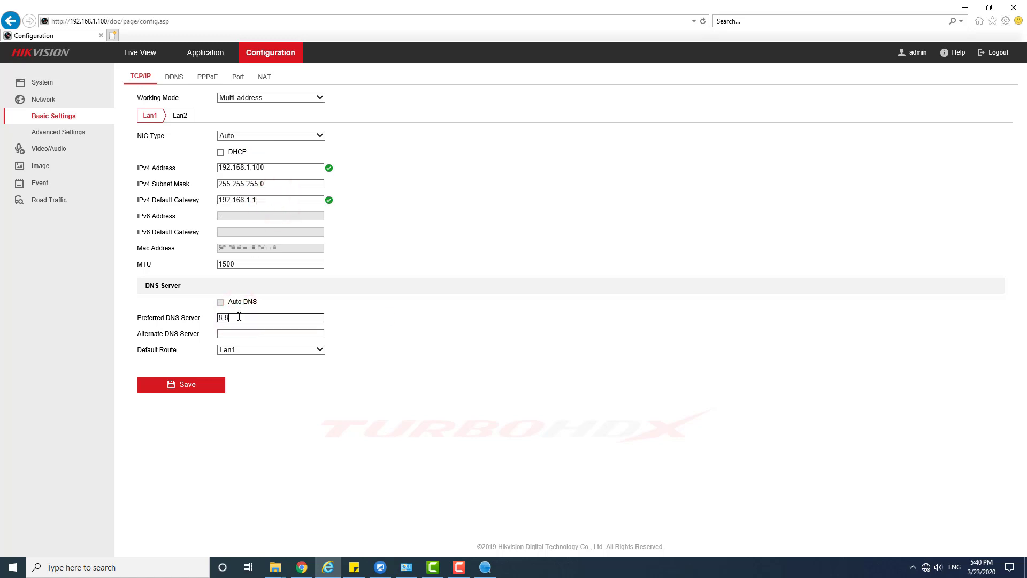
type(".8.8")
left_click(179, 116)
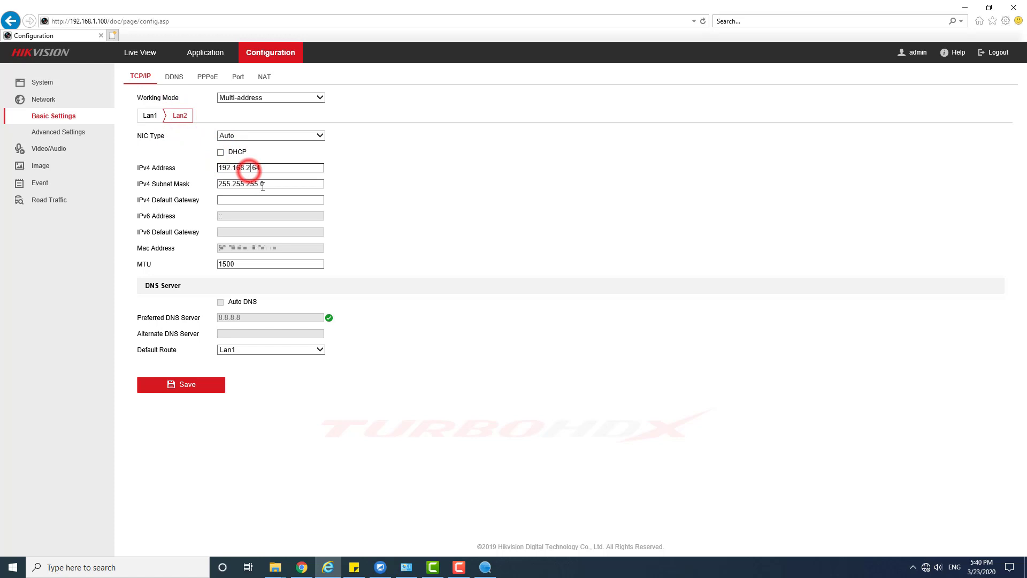
- Give Lan2 the default gateway 192.168.2.1 and save
double_click(255, 167)
left_click(254, 200)
type("1")
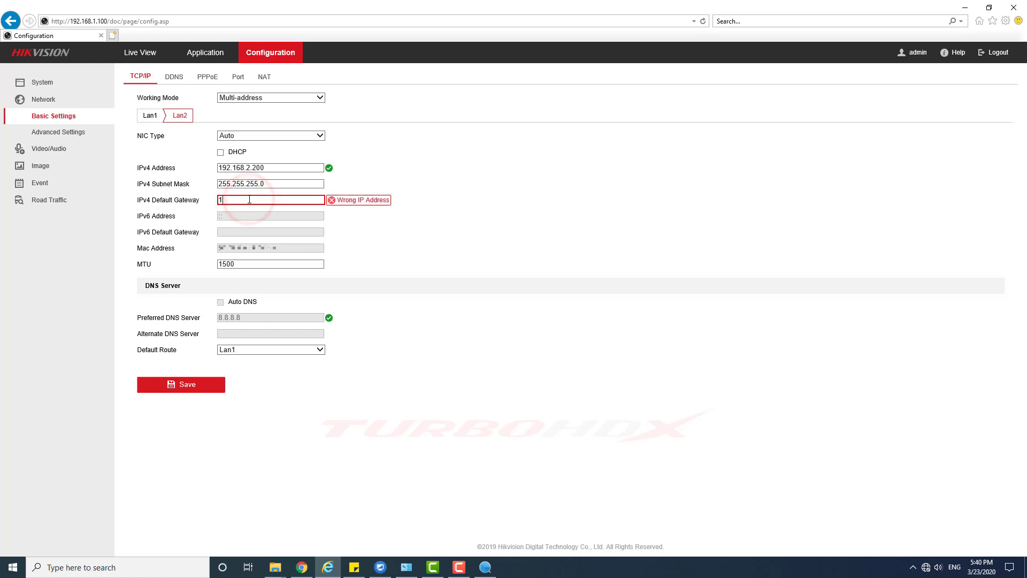
type("92.168.2.1")
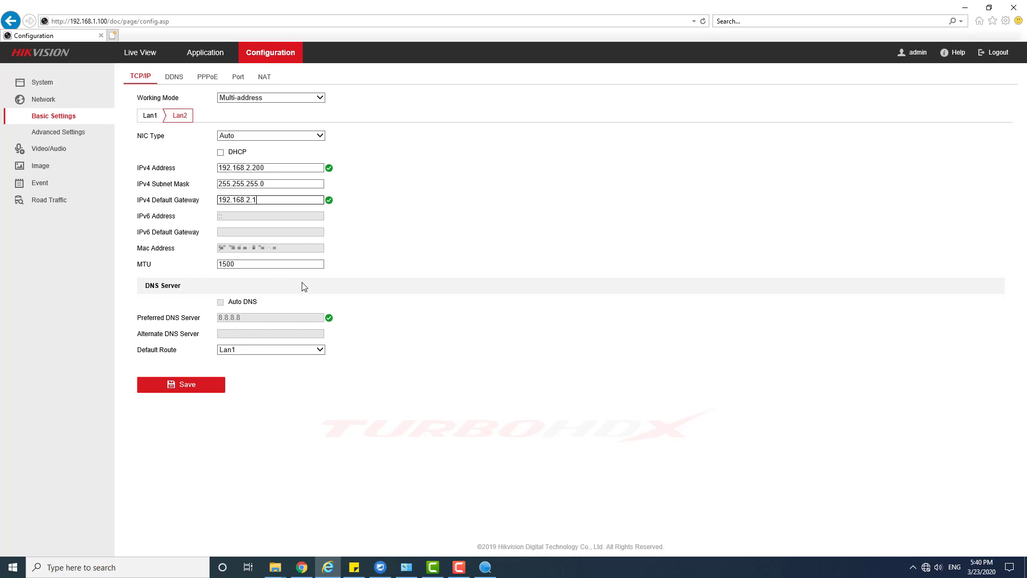
left_click(193, 384)
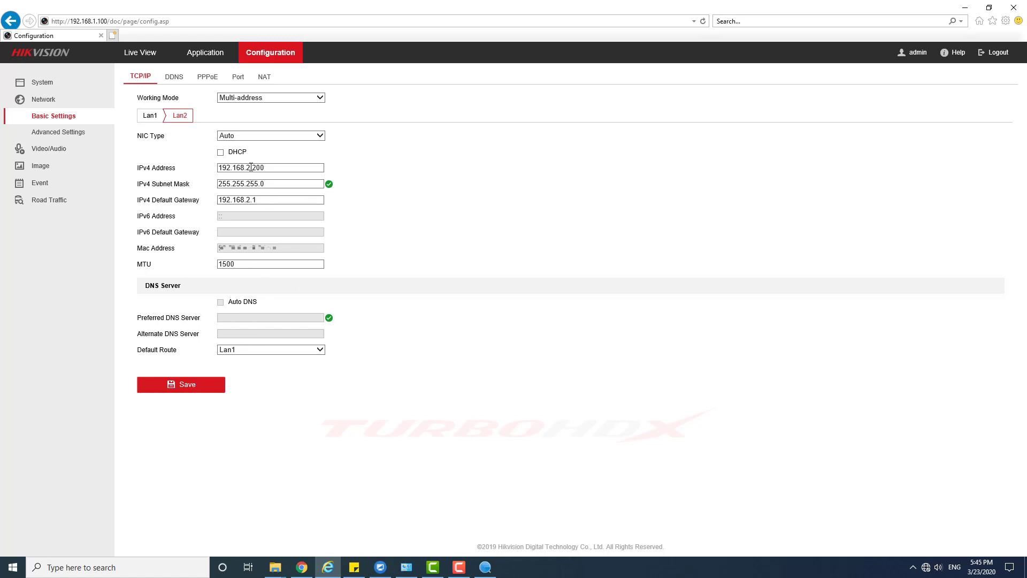
- Move Lan2 to 192.168.3.200 with gateway 192.168.3.1 and save, rebooting the NVR
double_click(249, 168)
type("3")
double_click(247, 198)
type("3")
left_click(193, 383)
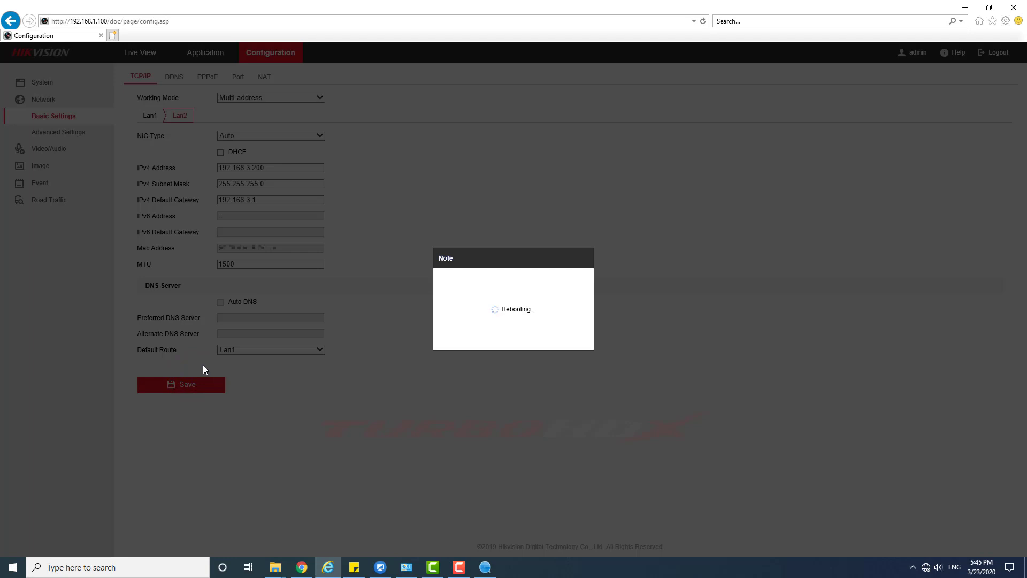
- Bring SADP to the front and refresh the online device list
left_click(486, 567)
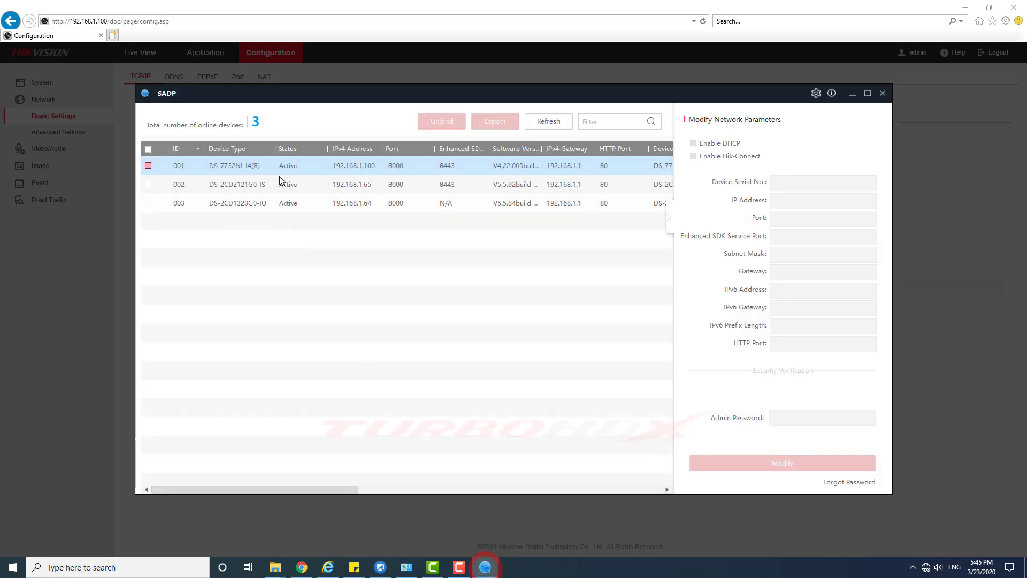
left_click(549, 122)
left_click(325, 209)
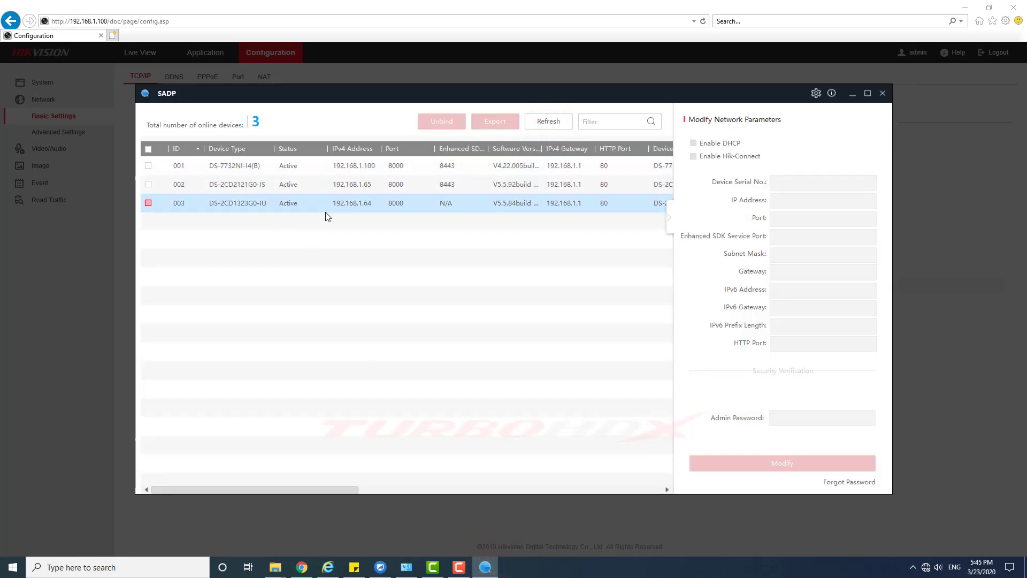
left_click(551, 119)
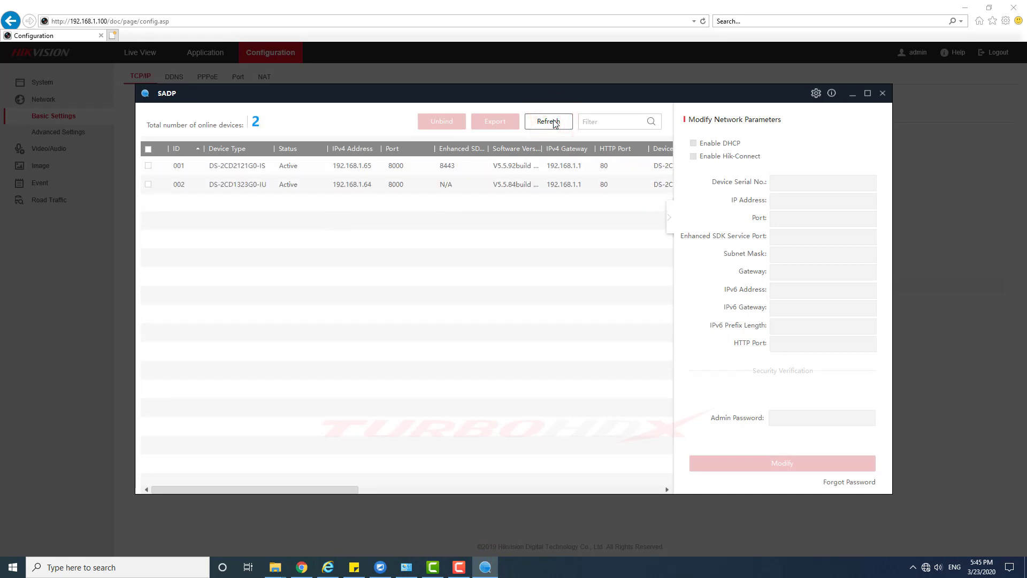
- Change the DS-2CD2121G0-IS camera to IP 192.168.3.65 and gateway 192.168.3.1
left_click(149, 165)
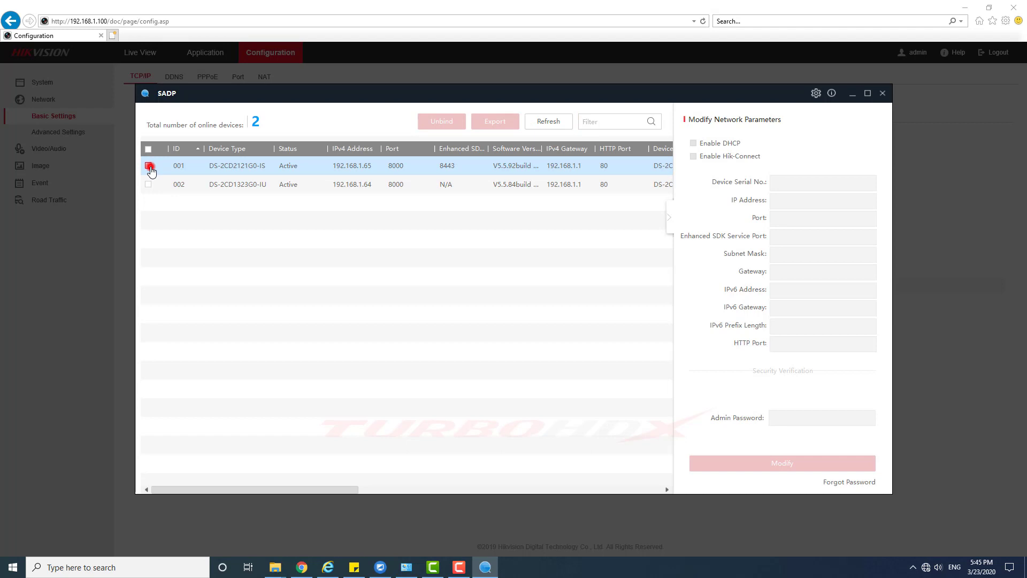
left_click(802, 202)
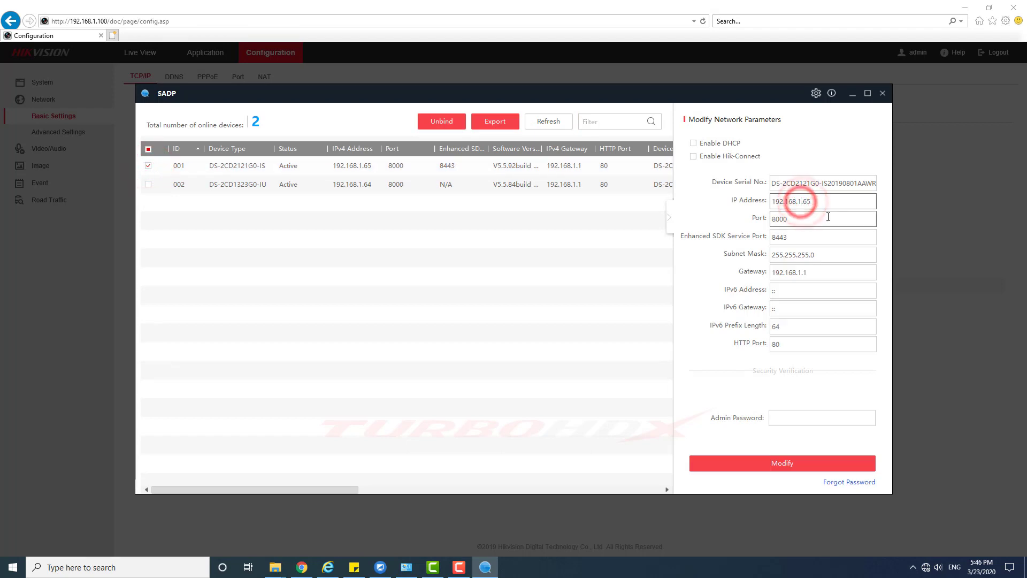
key("BackSpace")
type("3")
left_click(801, 274)
key("BackSpace")
type("3")
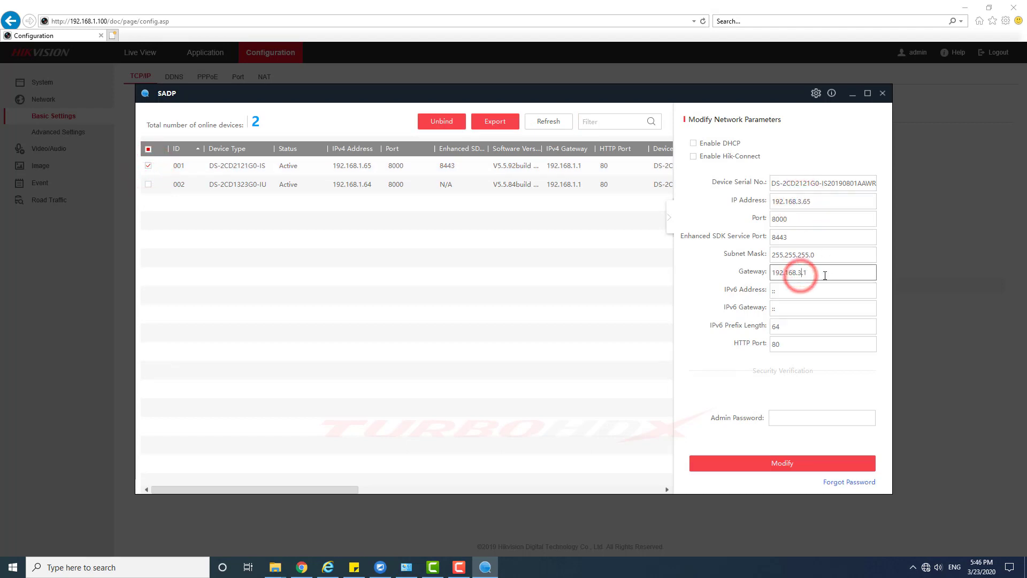
left_click(802, 420)
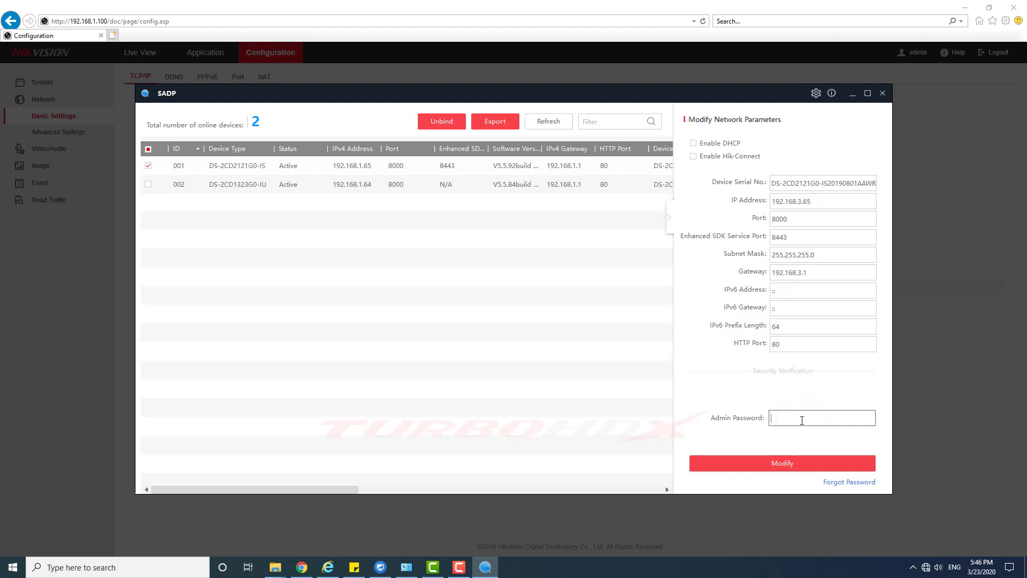
left_click(779, 463)
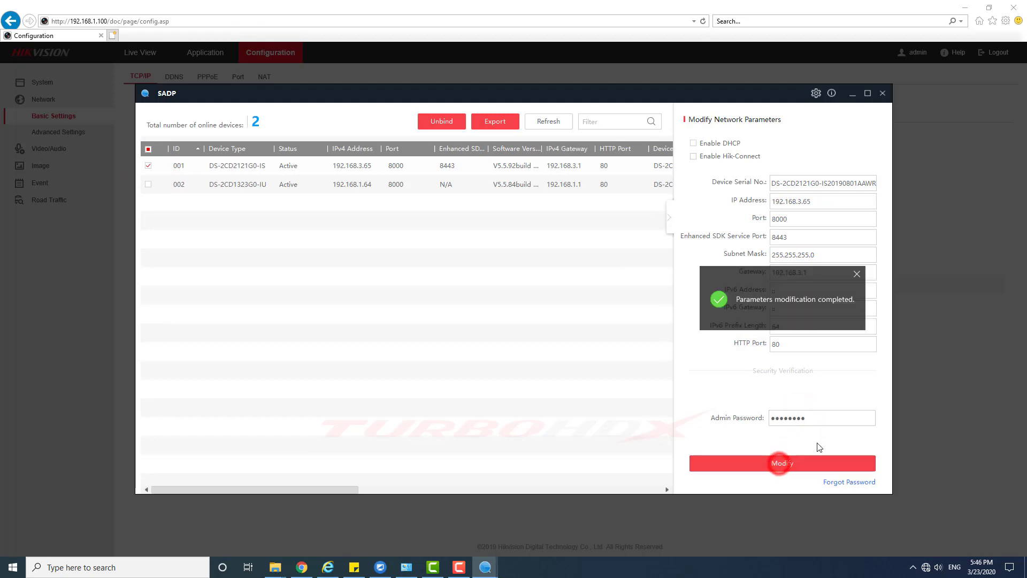
- Refresh the list until the rebooted NVR shows at 192.168.1.100 and 192.168.3.200
left_click(541, 122)
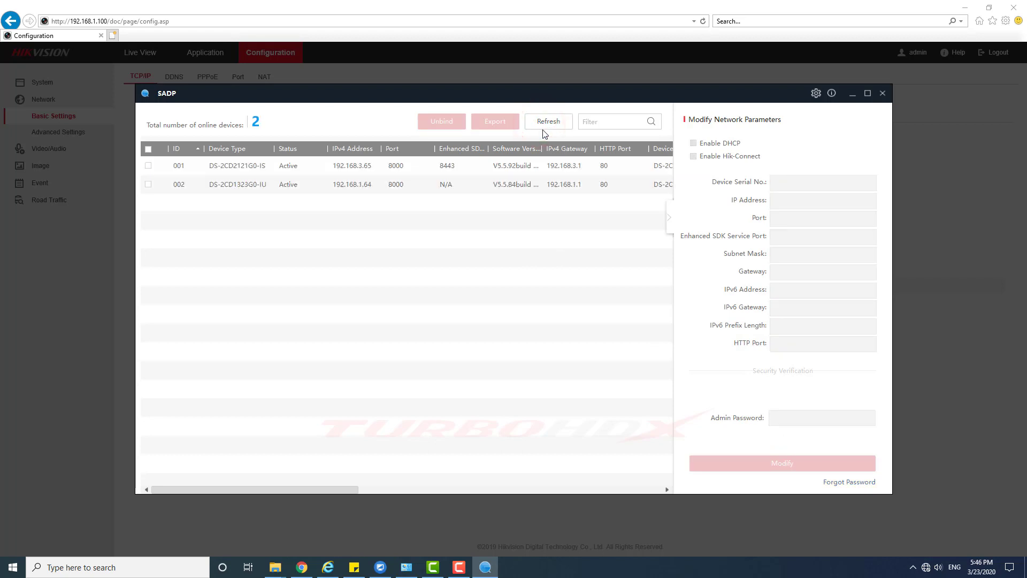
left_click(546, 125)
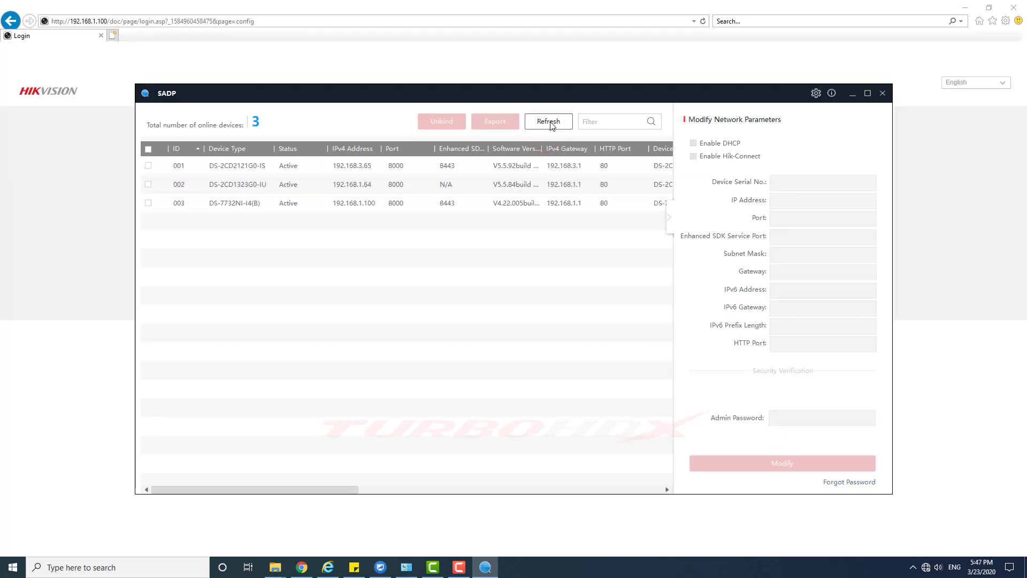
left_click(550, 122)
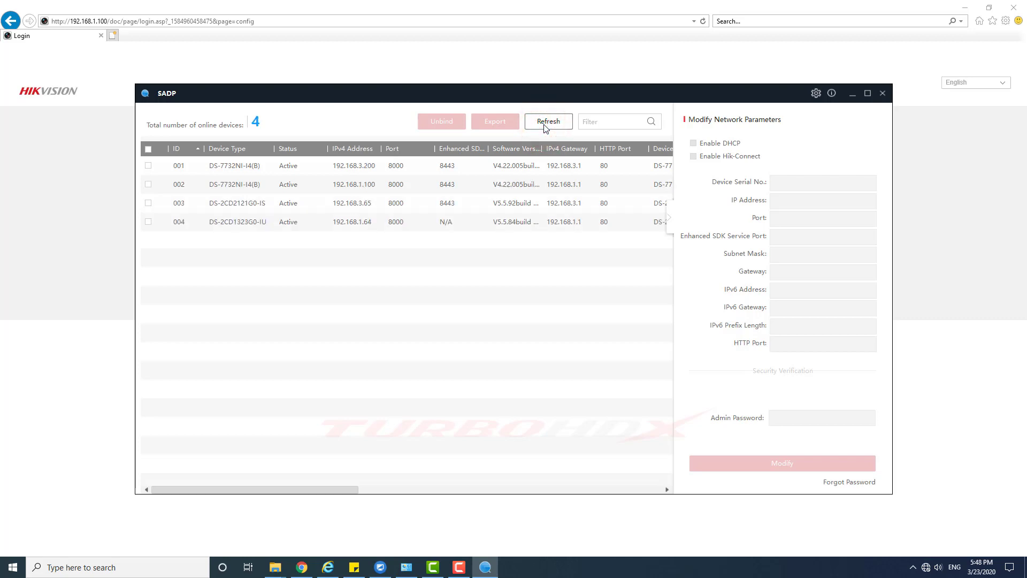
- Select the DS-7732NI-I4(B) NVR at 192.168.1.100 and open its web login page
left_click(356, 204)
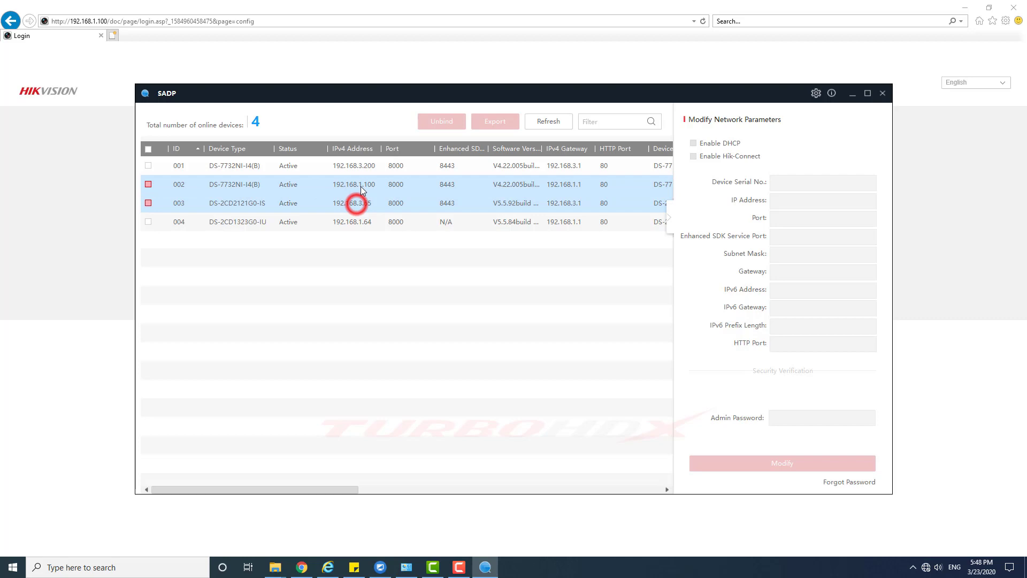
left_click(363, 183)
left_click(362, 165)
double_click(361, 185)
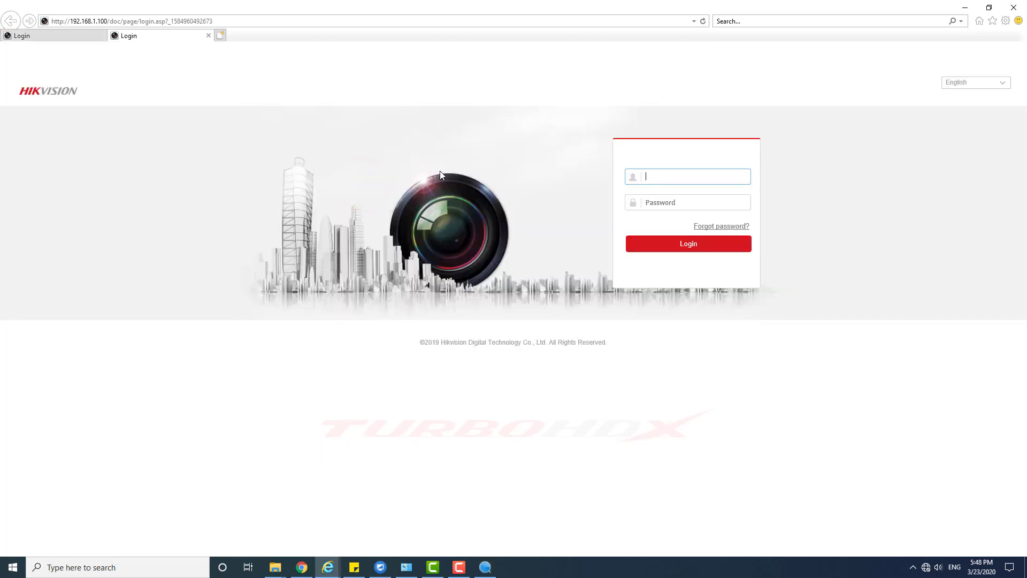
- Close the duplicate login tab and sign in to the NVR as admin
left_click(101, 35)
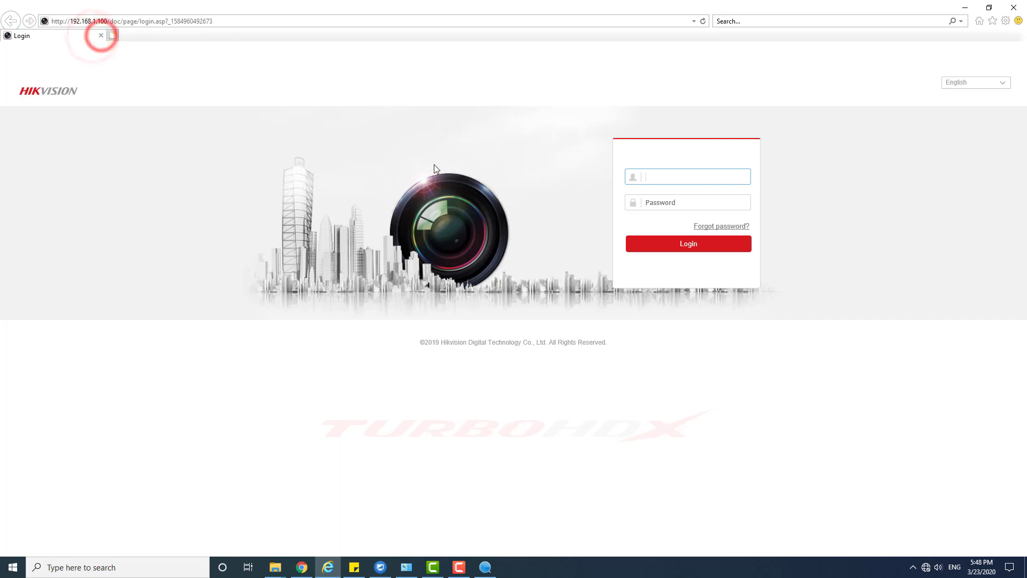
left_click(651, 177)
type("admin")
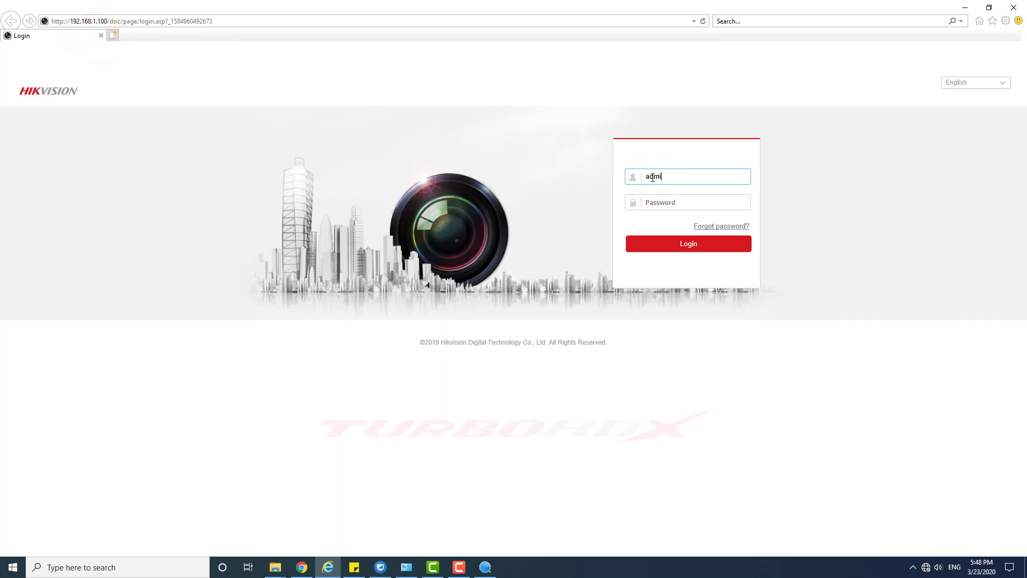
key("Tab")
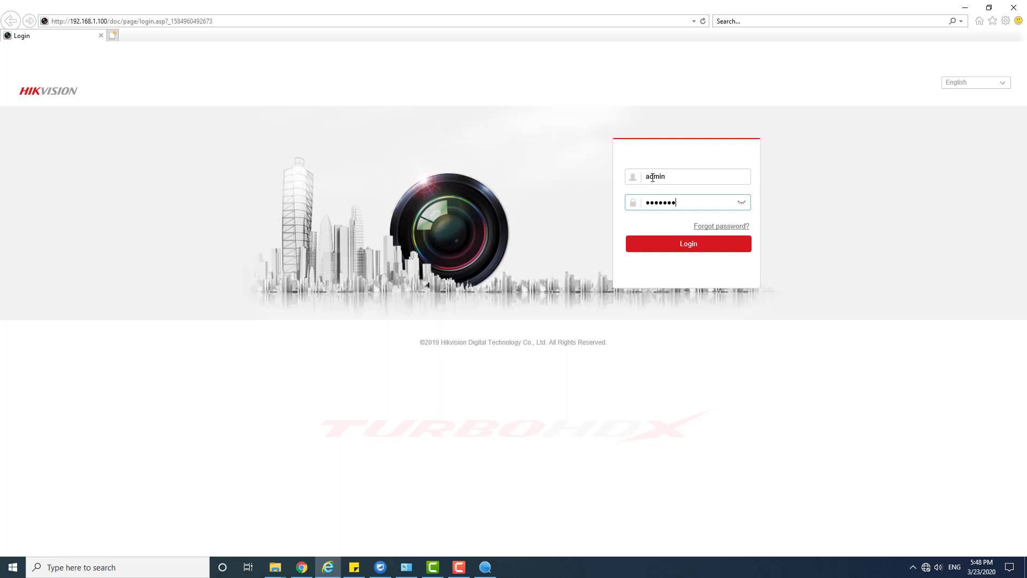
key("Return")
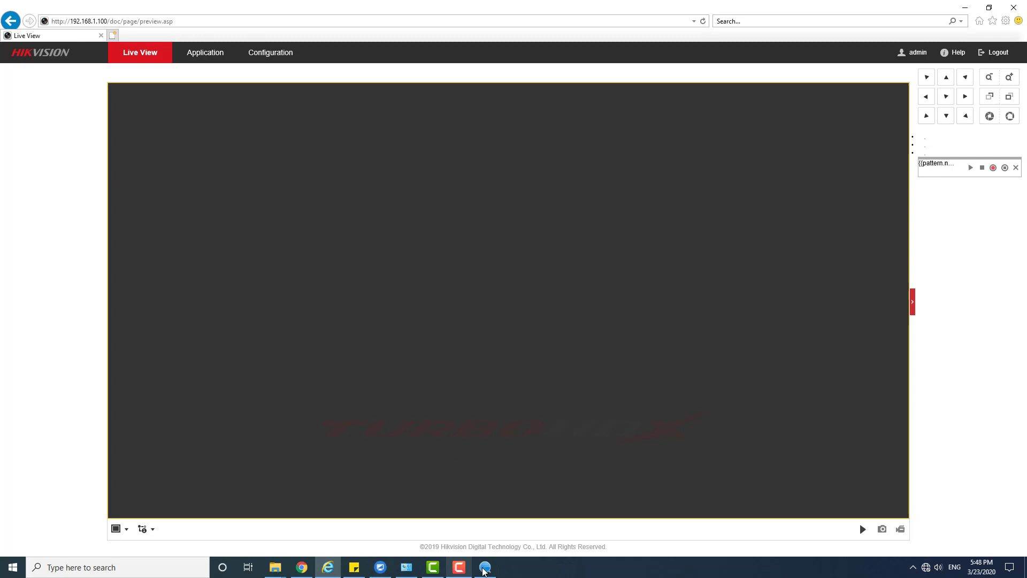
- Open the NVR's web page at 192.168.3.200 from the SADP device list
left_click(485, 567)
left_click(448, 227)
left_click(364, 170)
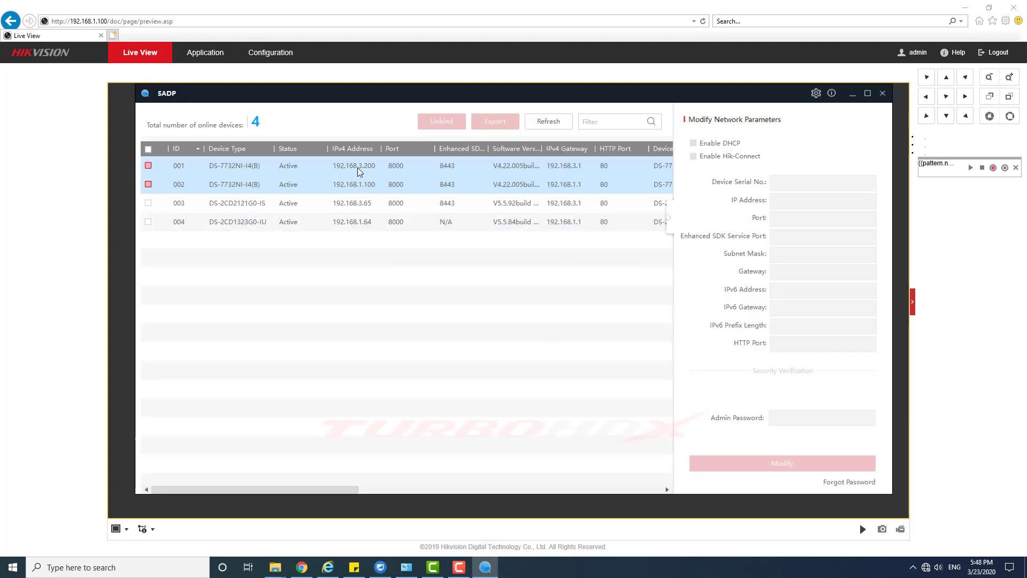
double_click(358, 169)
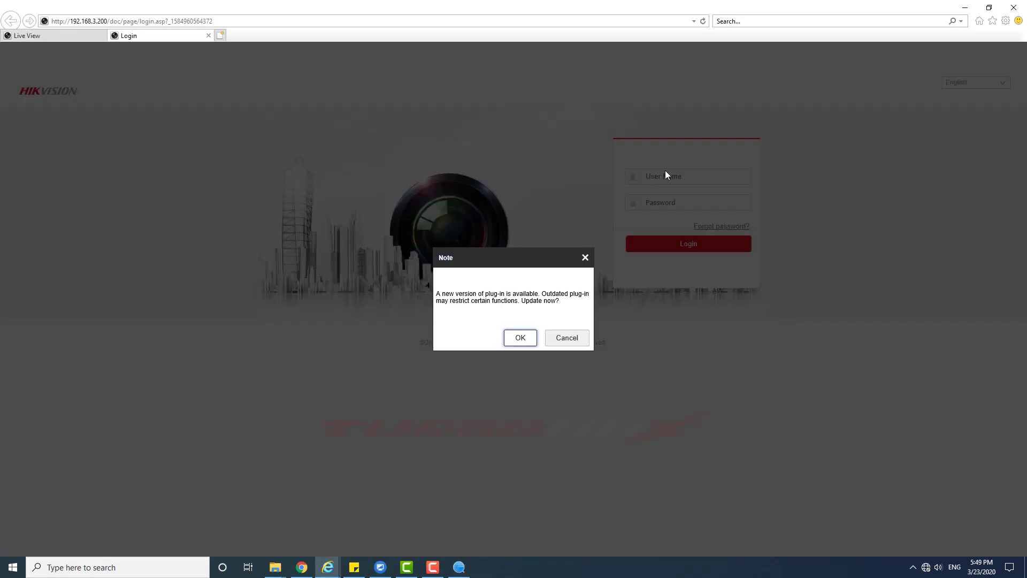
- Skip the plug-in update and log in as admin to reach Live View
left_click(567, 338)
left_click(675, 182)
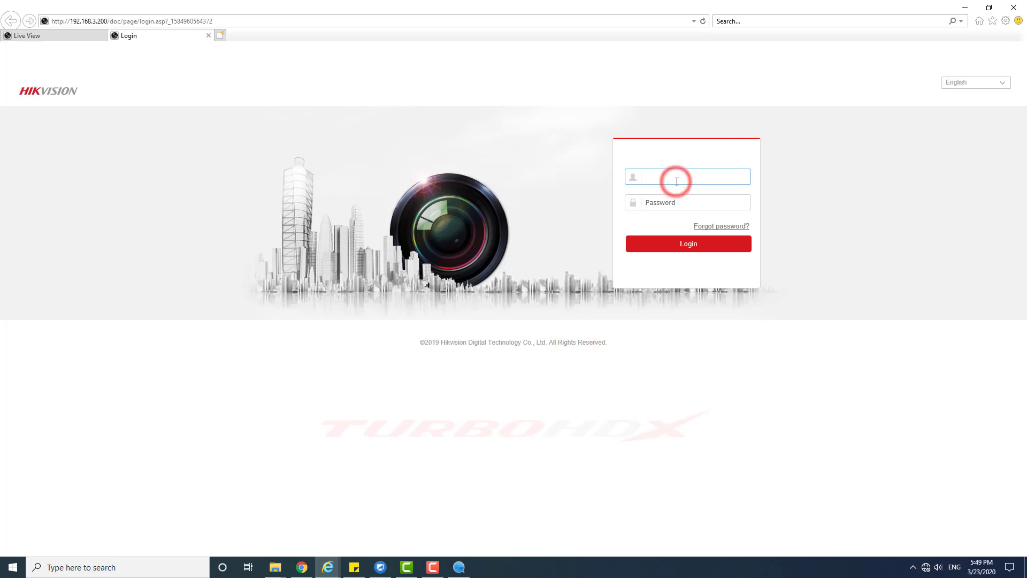
type("admin")
key("Tab")
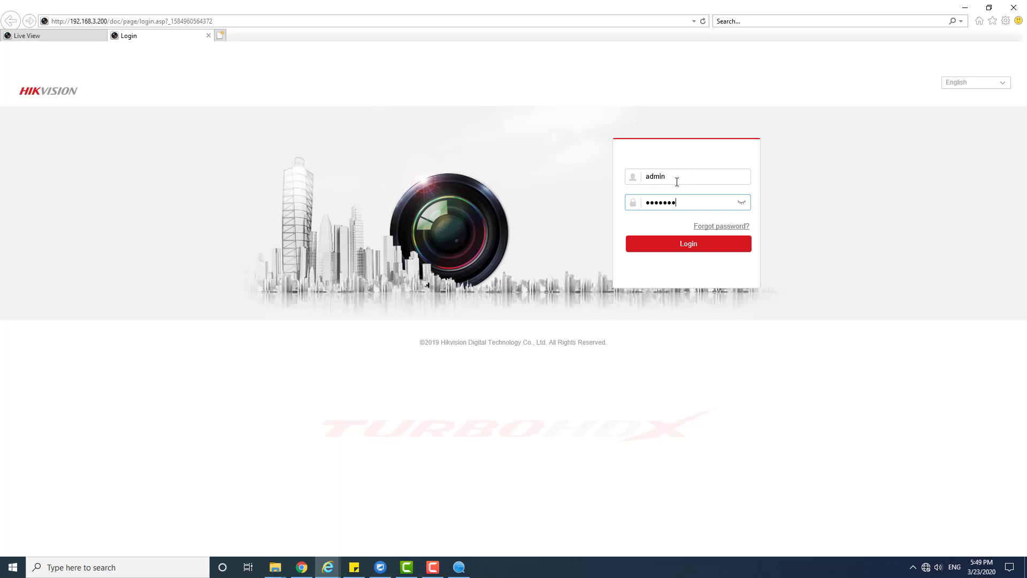
key("Return")
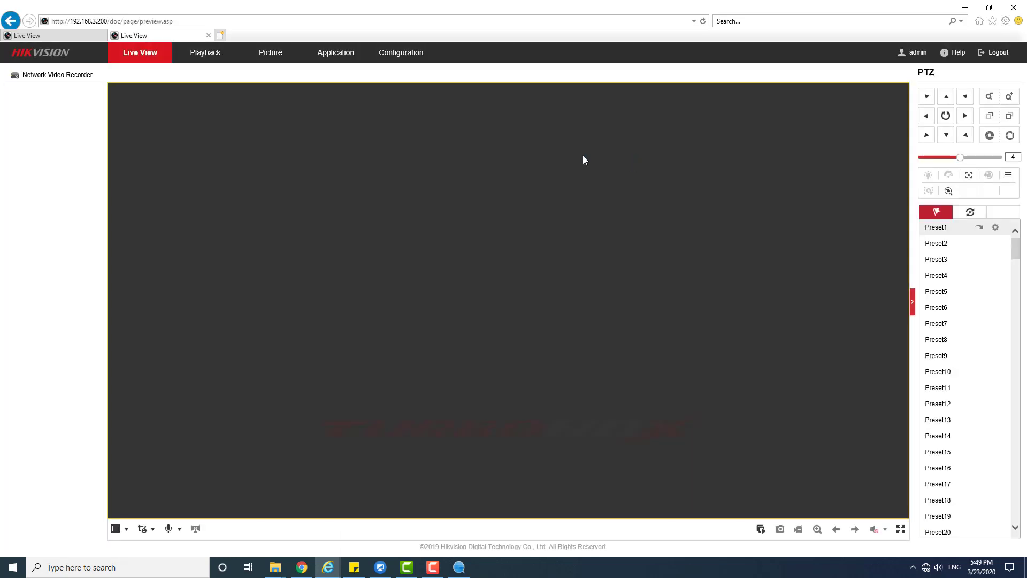
- Compare both NVR tabs, then show Camera Management in the 192.168.3.200 session
left_click(87, 37)
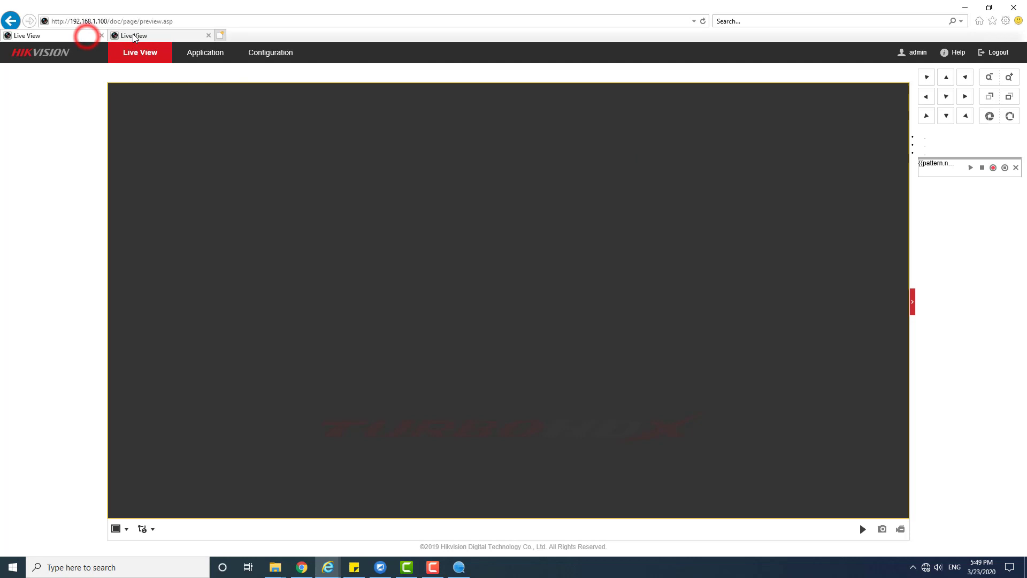
left_click(130, 35)
left_click(87, 36)
left_click(128, 36)
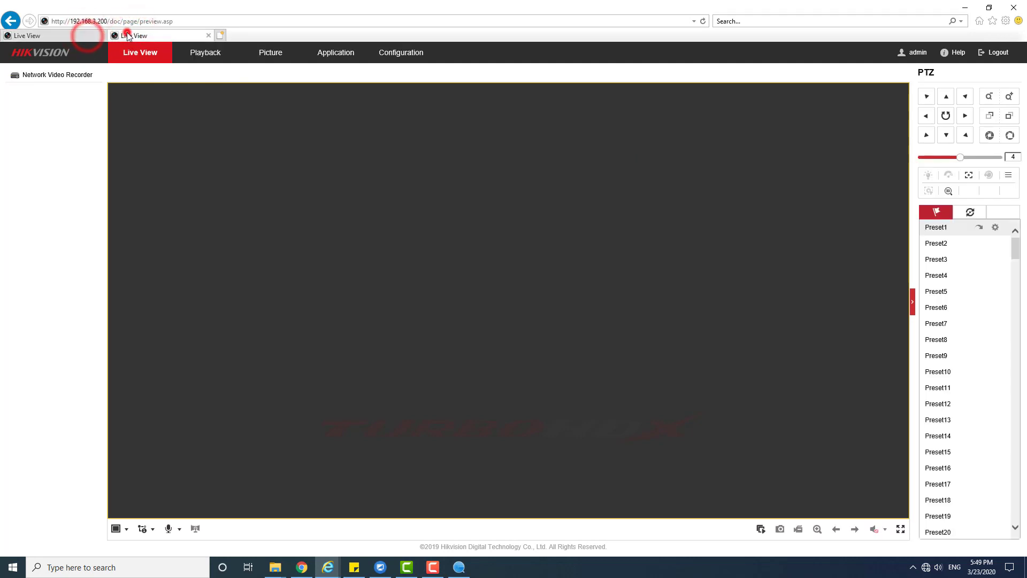
left_click(389, 53)
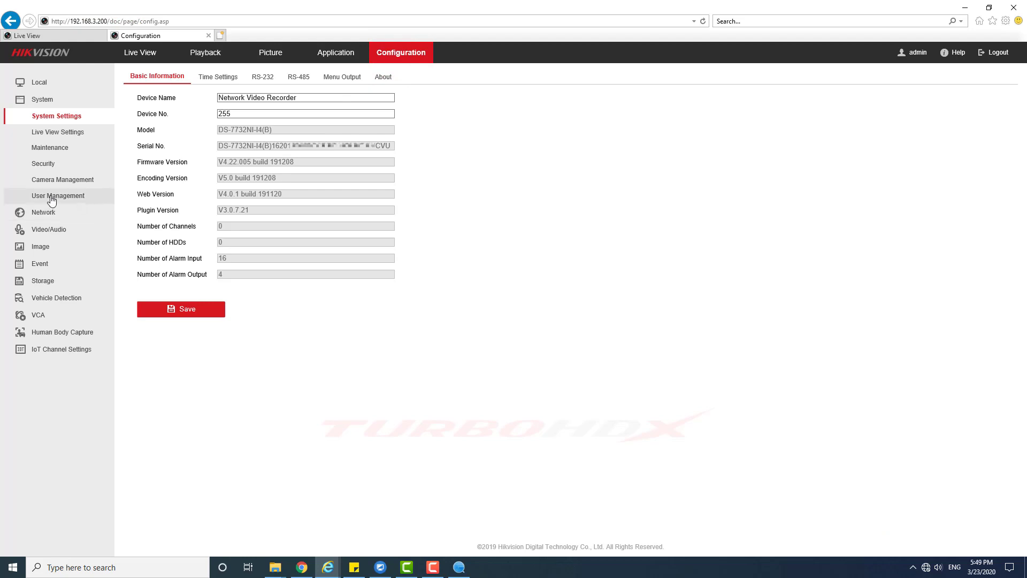
left_click(63, 180)
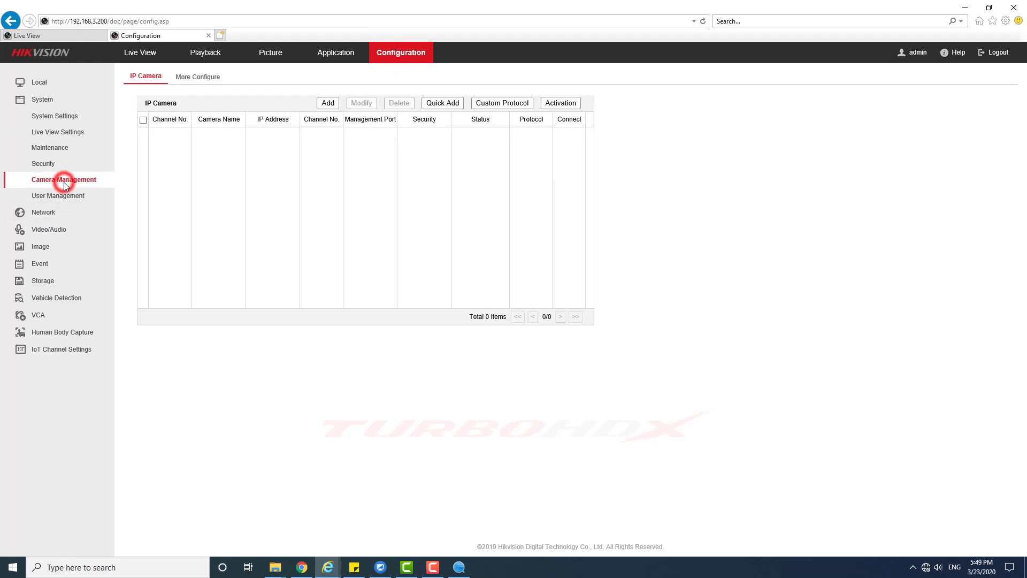
- Quick Add cameras 192.168.3.65 and 192.168.1.64 as channels D1 and D2
left_click(442, 107)
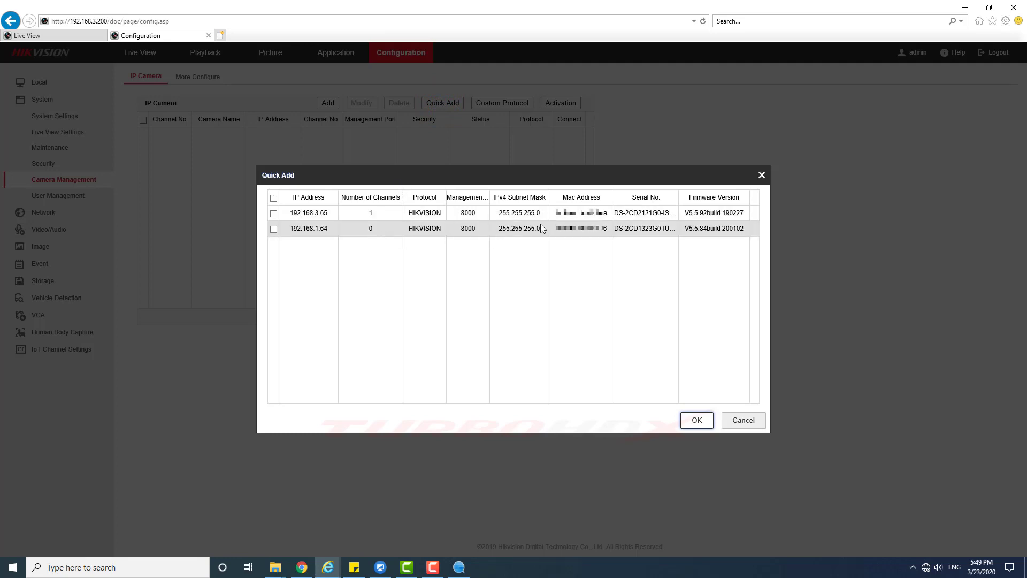
left_click(661, 228)
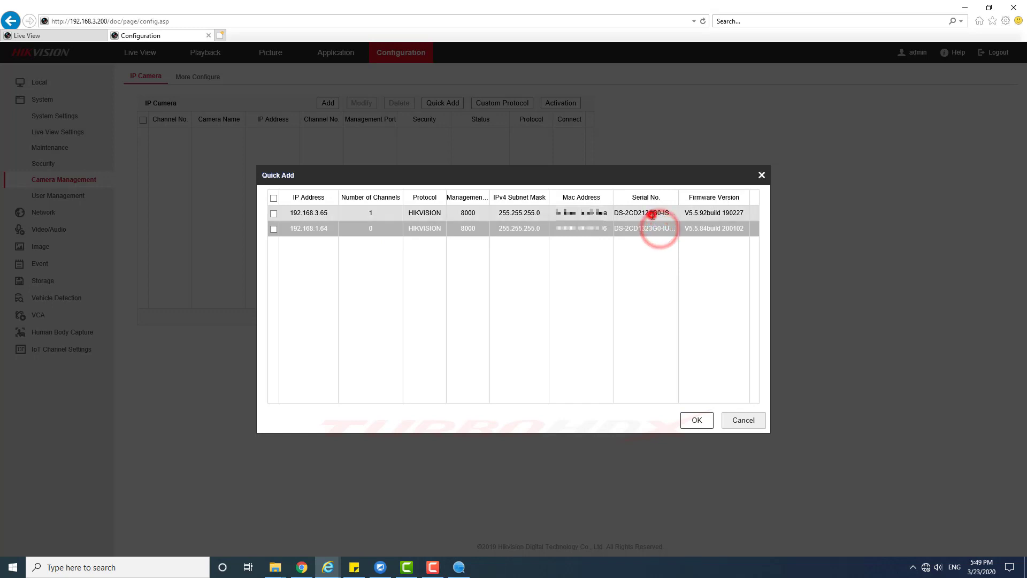
left_click(653, 213)
left_click(320, 231)
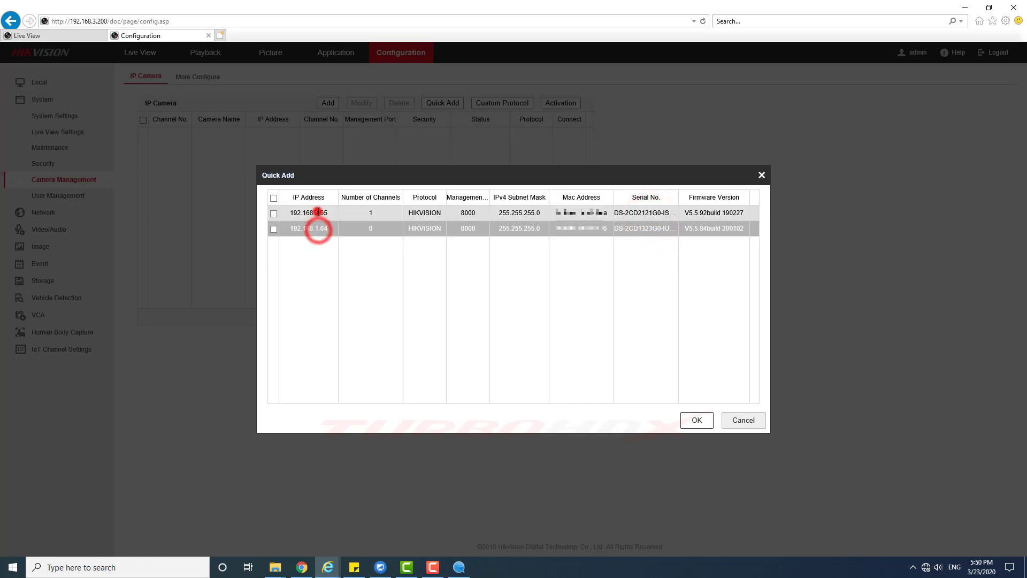
left_click(274, 198)
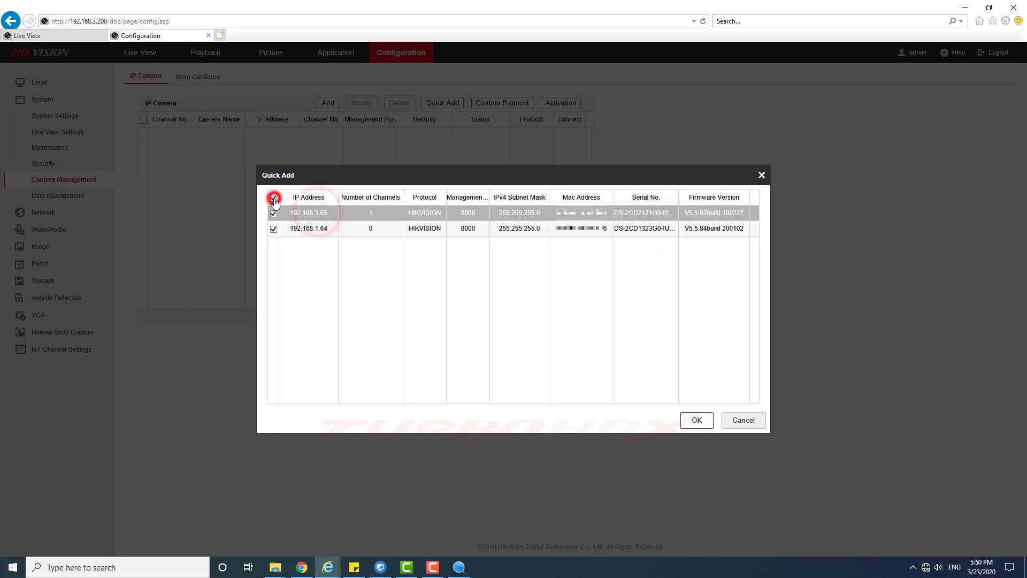
left_click(682, 417)
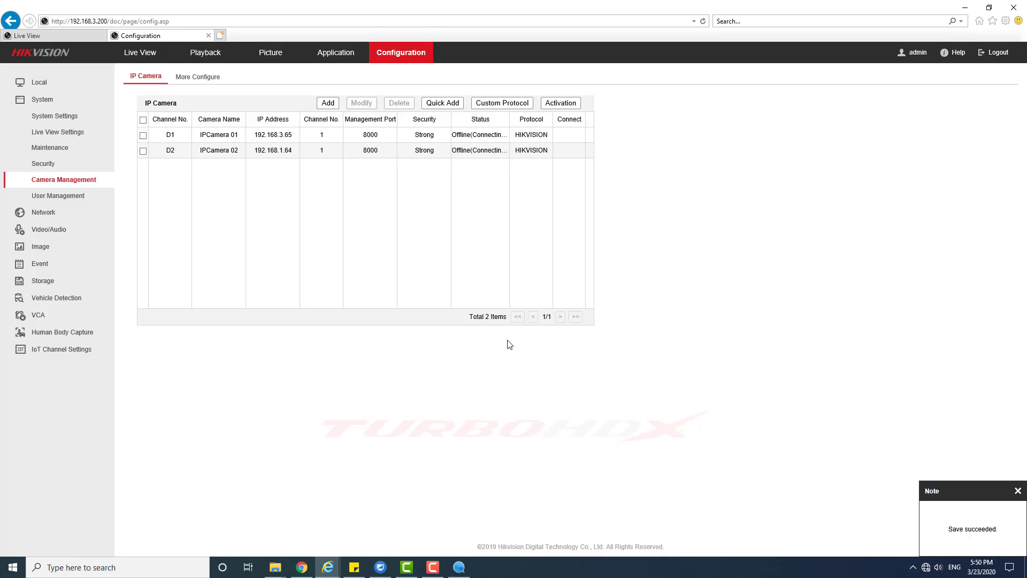
- Reload the camera list twice until D1 (192.168.3.65) and D2 (192.168.1.64) show Online
left_click(69, 196)
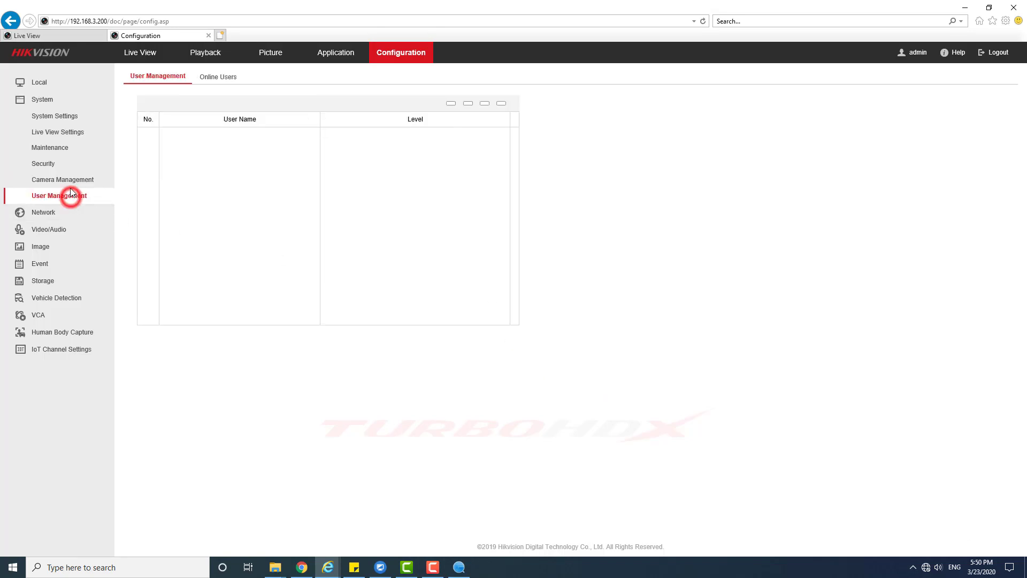
left_click(71, 182)
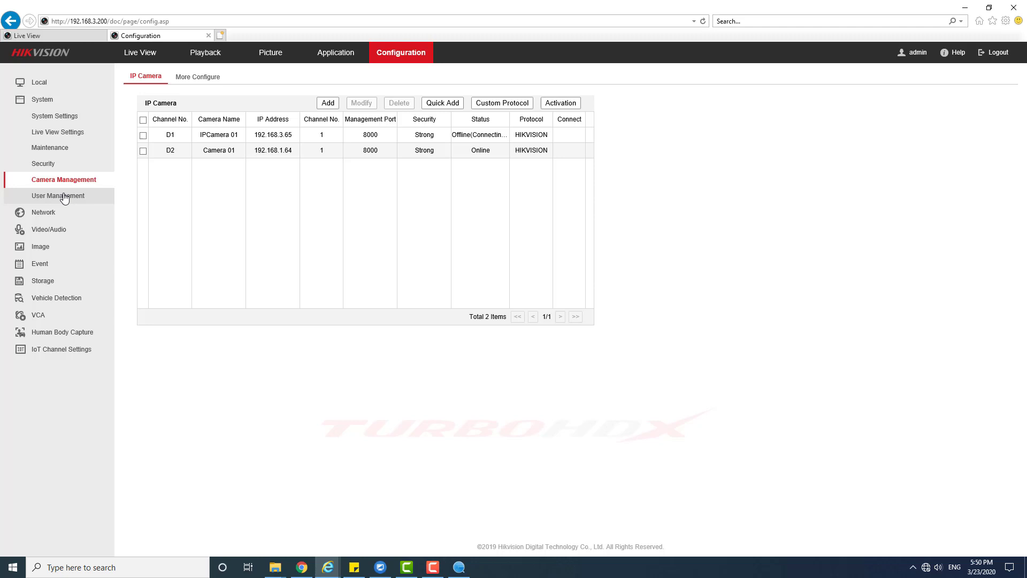
left_click(64, 196)
left_click(65, 181)
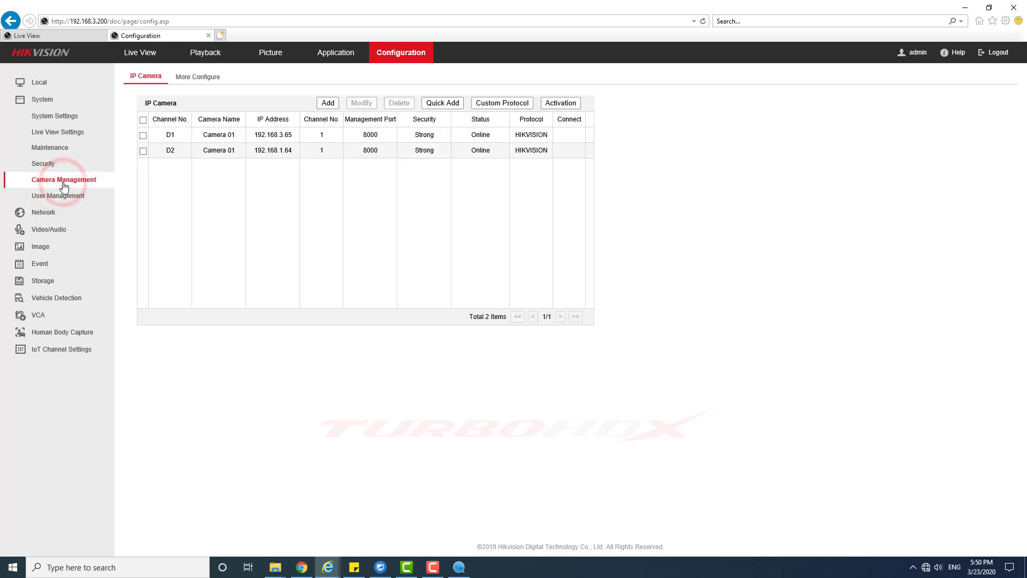
left_click(263, 144)
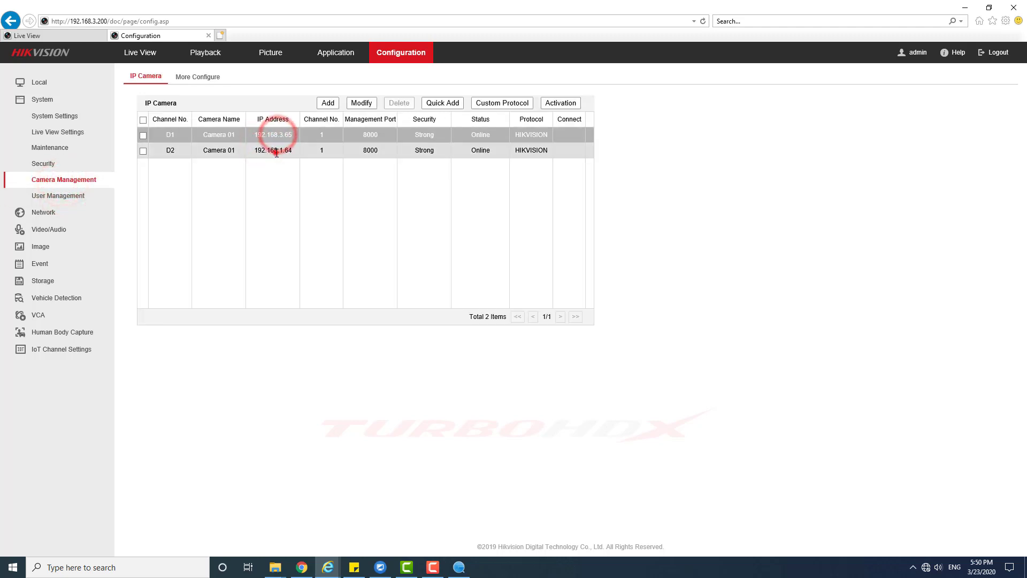
left_click(275, 152)
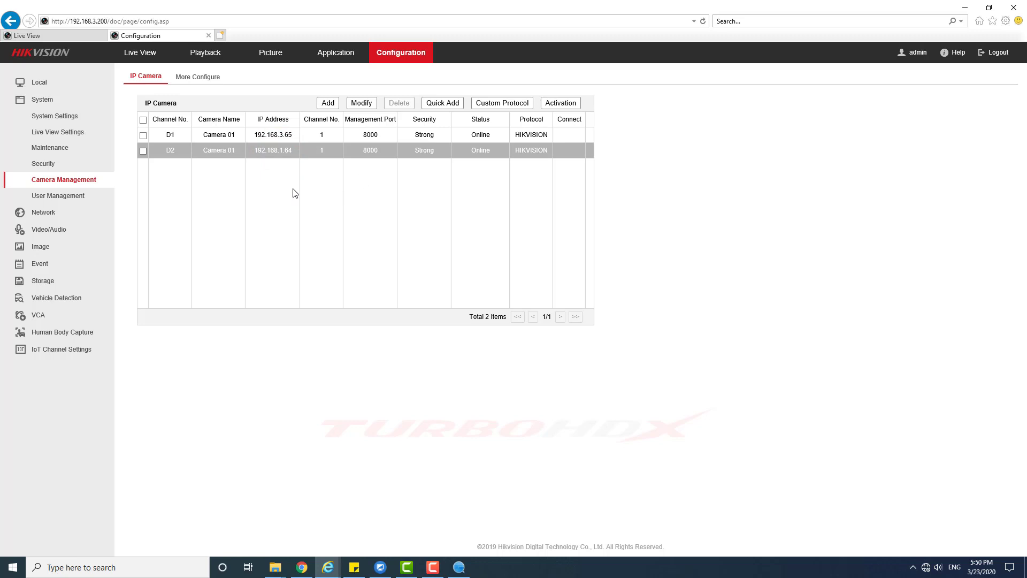